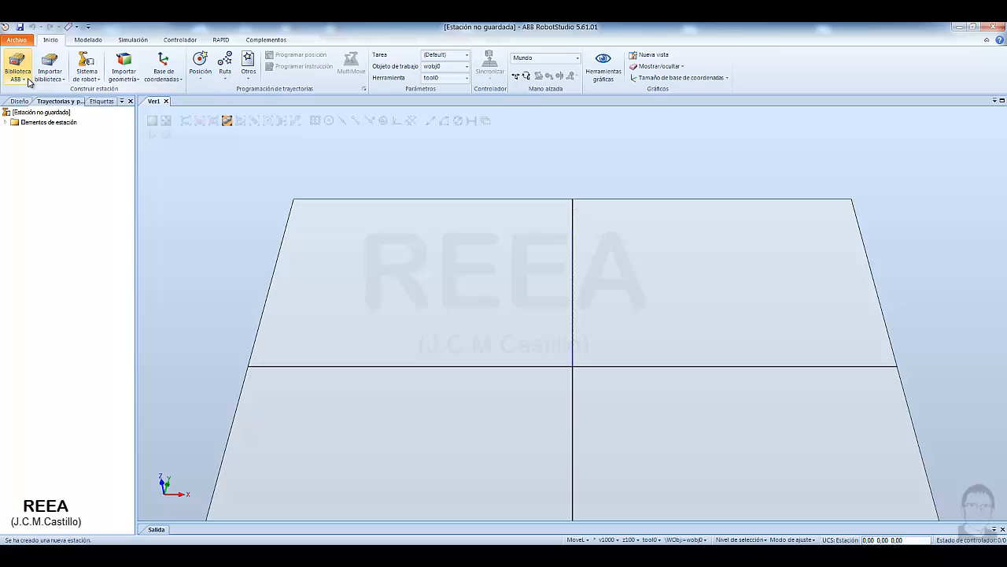
# Import the IRB 120 robot from the ABB library into the empty station
pyautogui.click(29, 82)
pyautogui.click(29, 120)
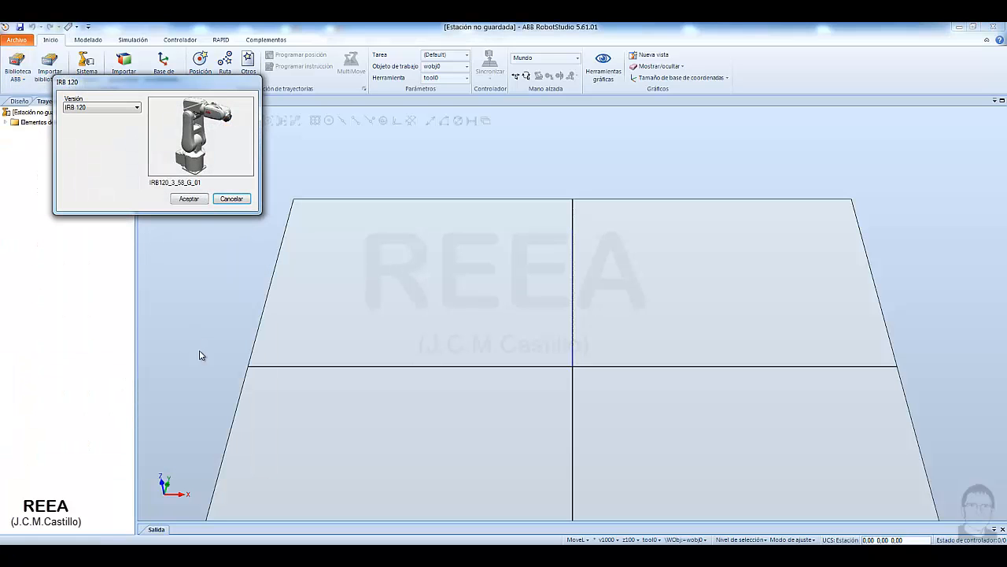
pyautogui.click(189, 200)
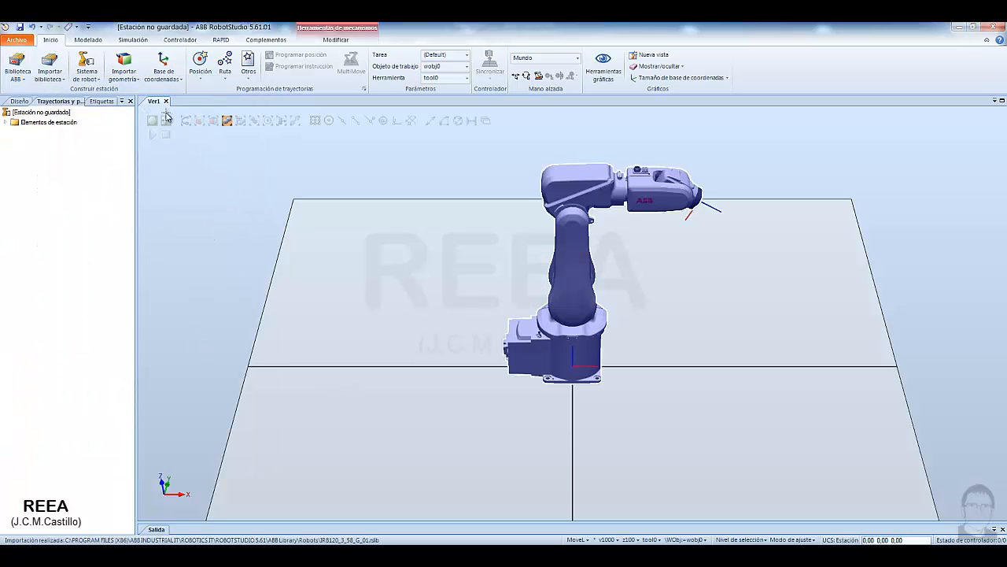
# Create the robot system Sistema7 from the layout with the IRB120_3_58__01 mechanism, adding the 644-3 Spanish language option
pyautogui.click(86, 75)
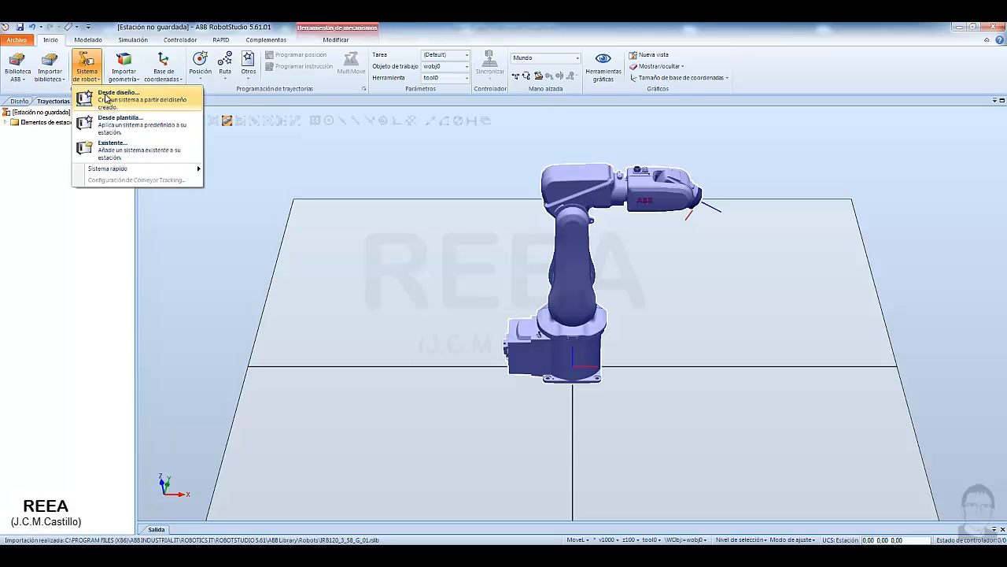
pyautogui.click(107, 96)
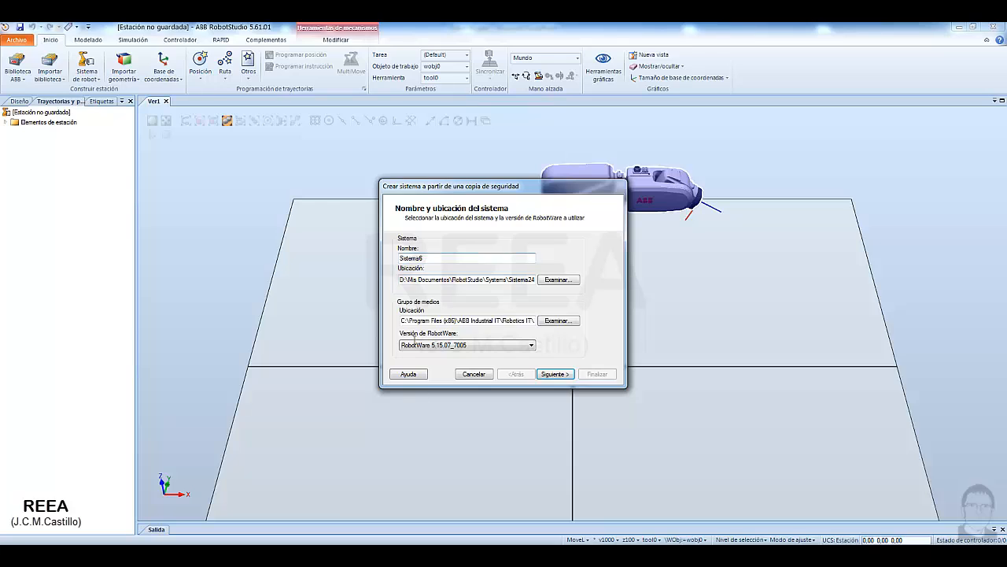
pyautogui.click(564, 377)
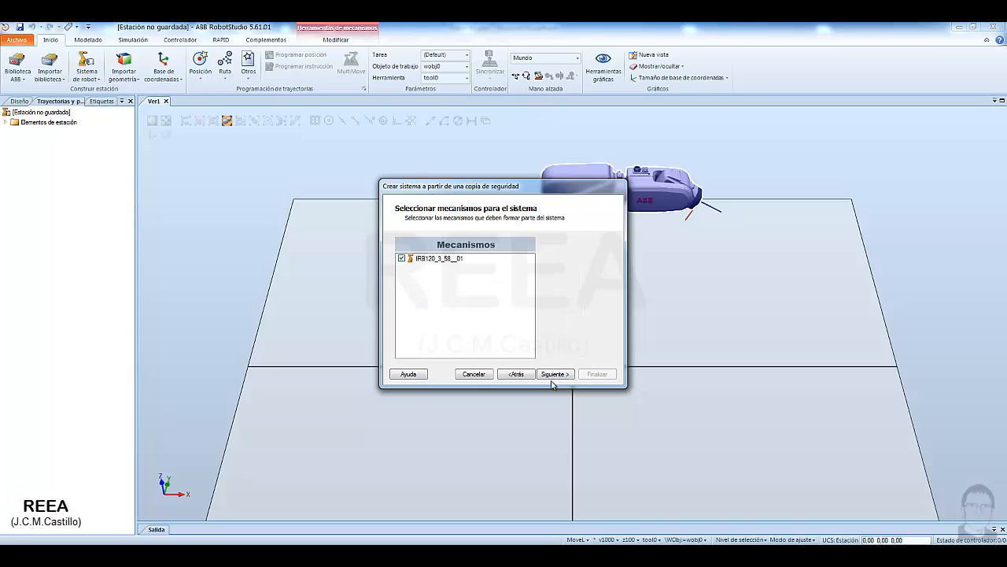
pyautogui.click(555, 374)
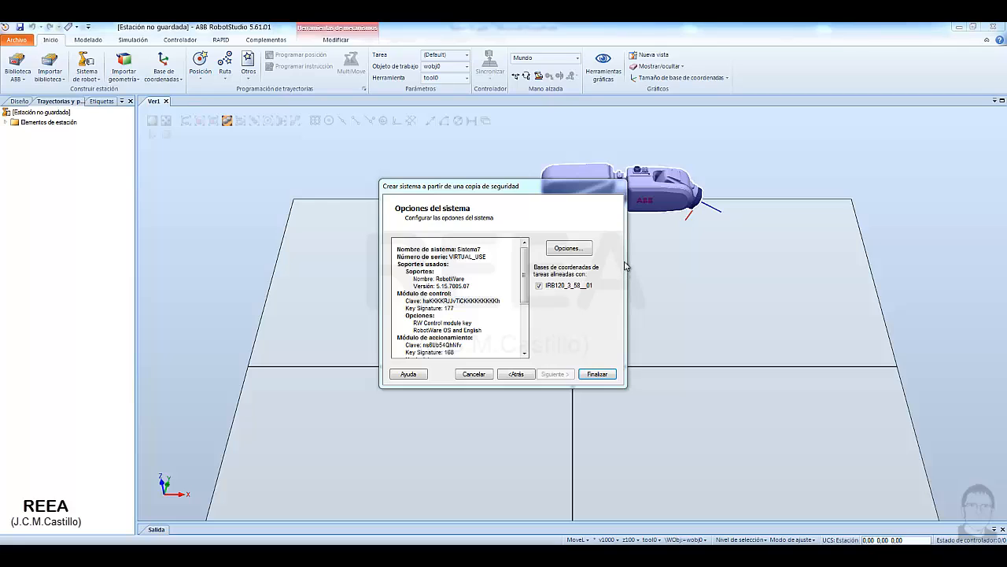
pyautogui.click(569, 248)
pyautogui.click(468, 294)
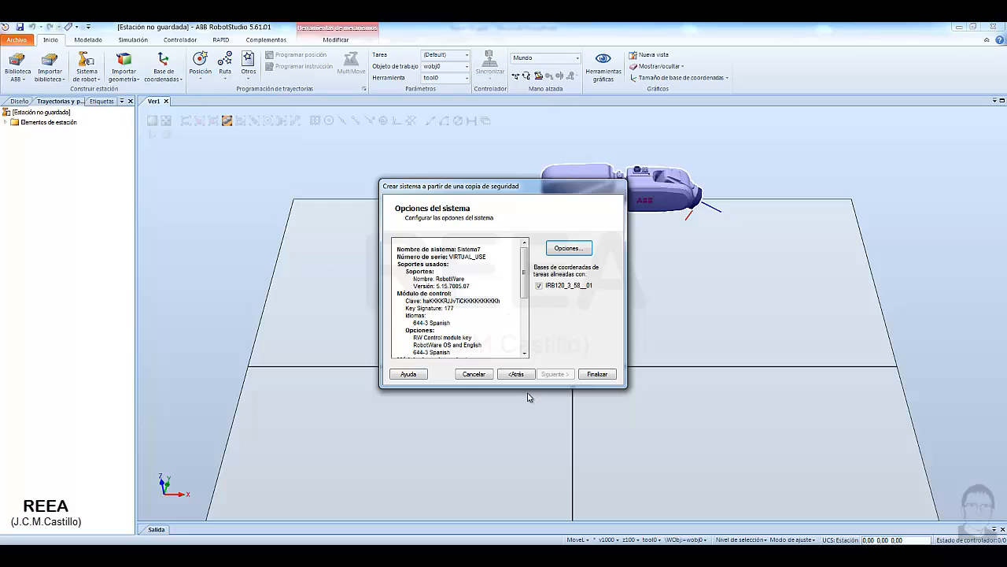
pyautogui.click(597, 375)
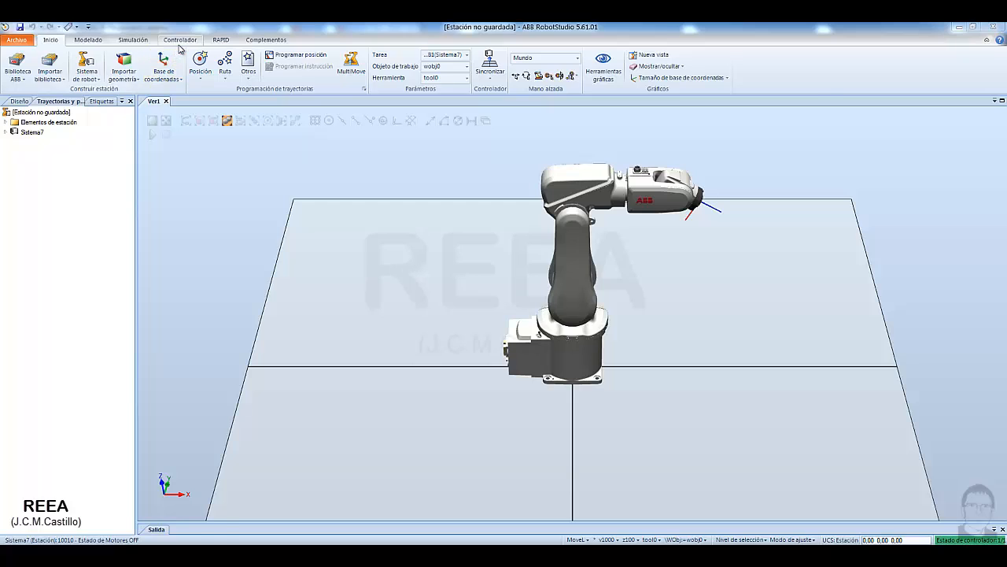
# Show the virtual controller's control panel and launch the virtual FlexPendant, placing it beside the robot
pyautogui.click(179, 41)
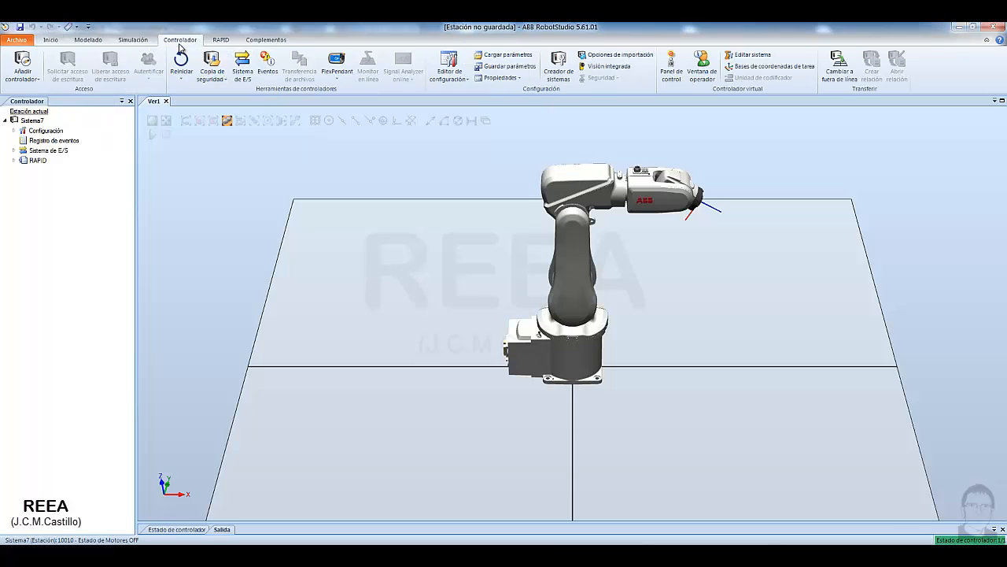
pyautogui.click(672, 74)
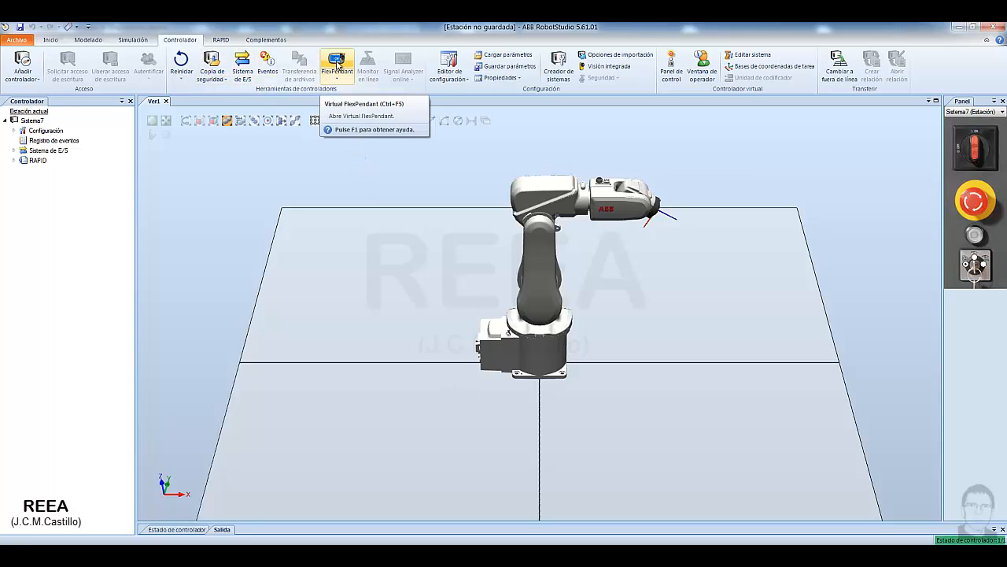
pyautogui.click(339, 63)
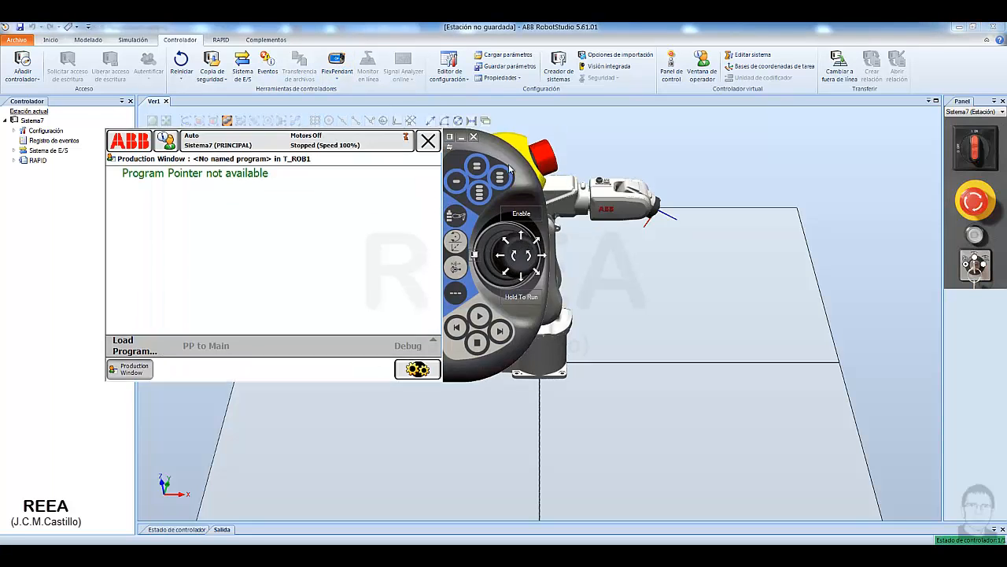
pyautogui.moveTo(530, 150); pyautogui.dragTo(870, 257)
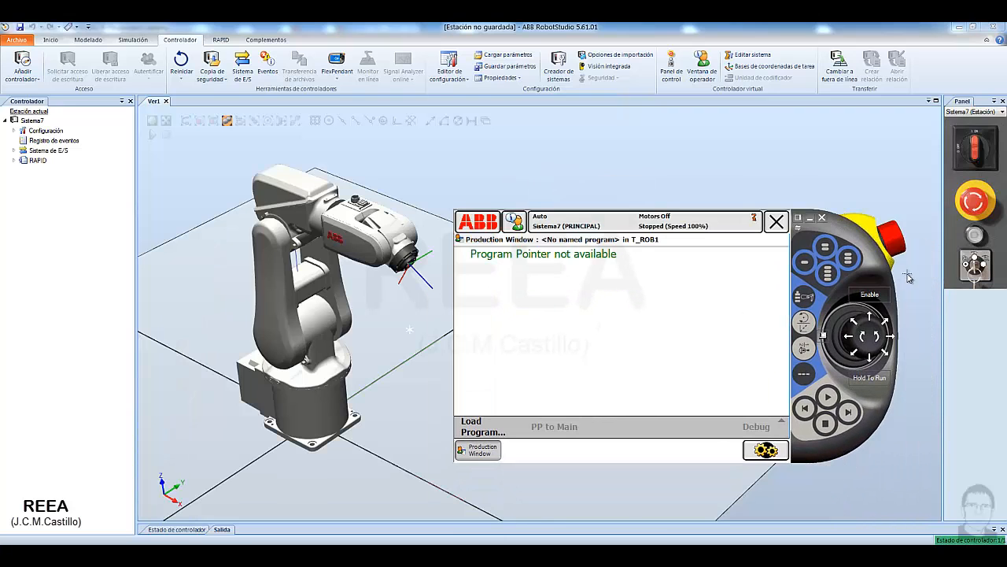
pyautogui.moveTo(877, 266); pyautogui.dragTo(889, 248)
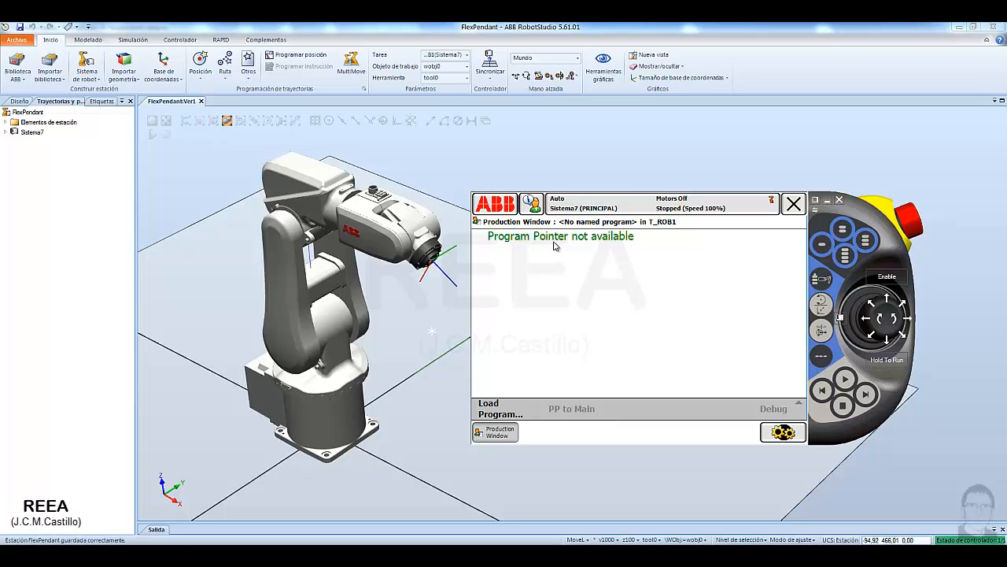
# Open the FlexPendant's Control Panel and try to open its Language settings in automatic mode
pyautogui.click(494, 205)
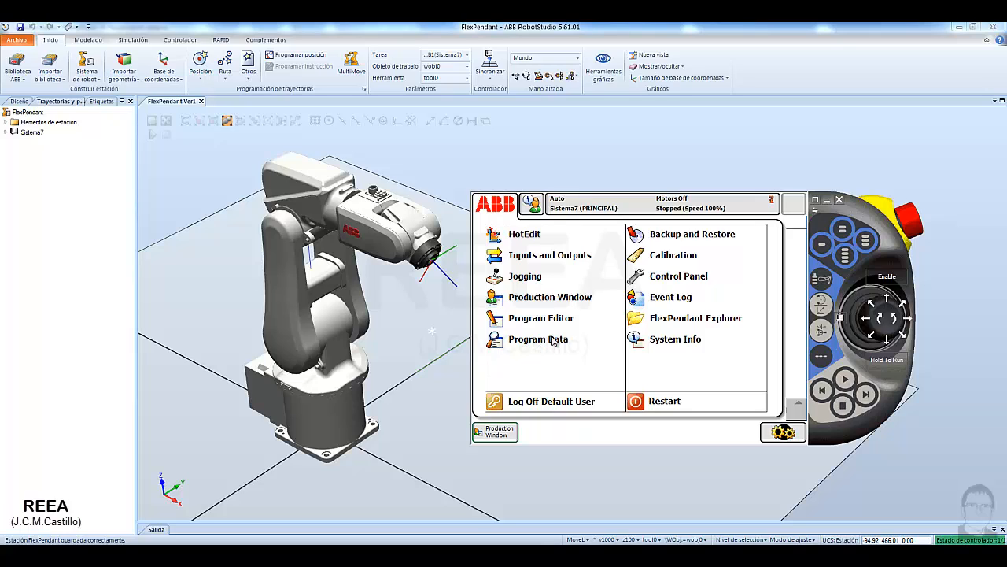
pyautogui.click(680, 281)
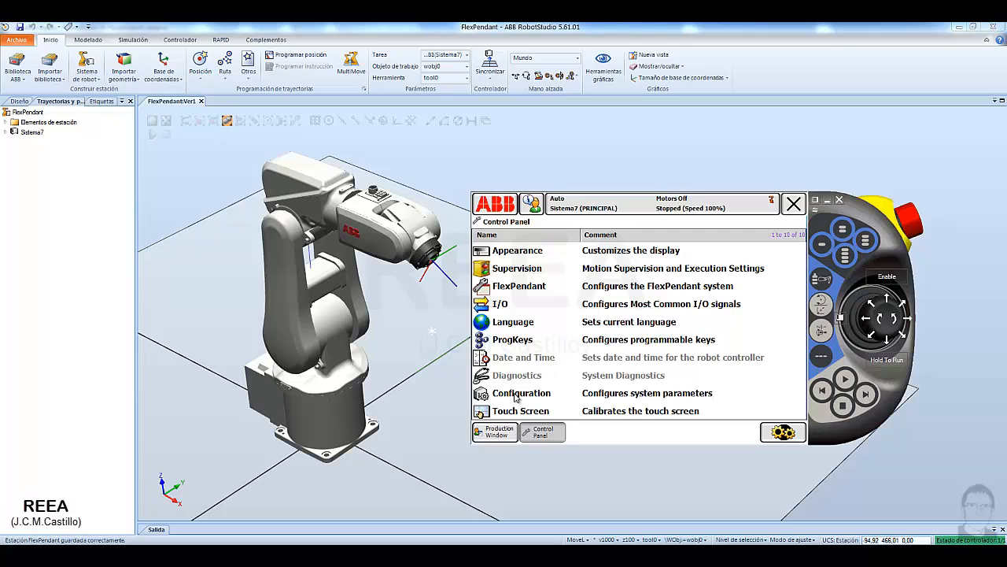
pyautogui.click(504, 330)
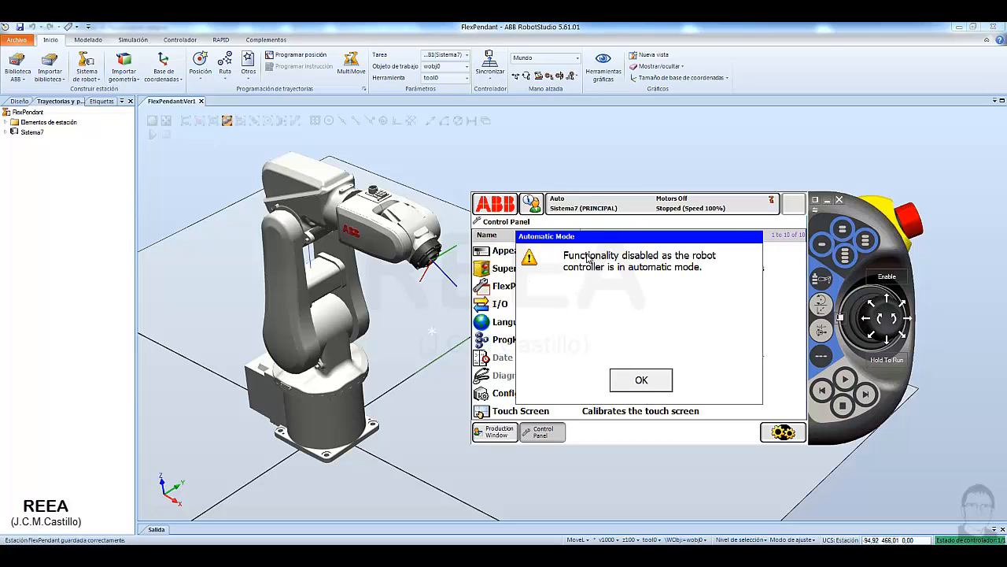
pyautogui.click(647, 377)
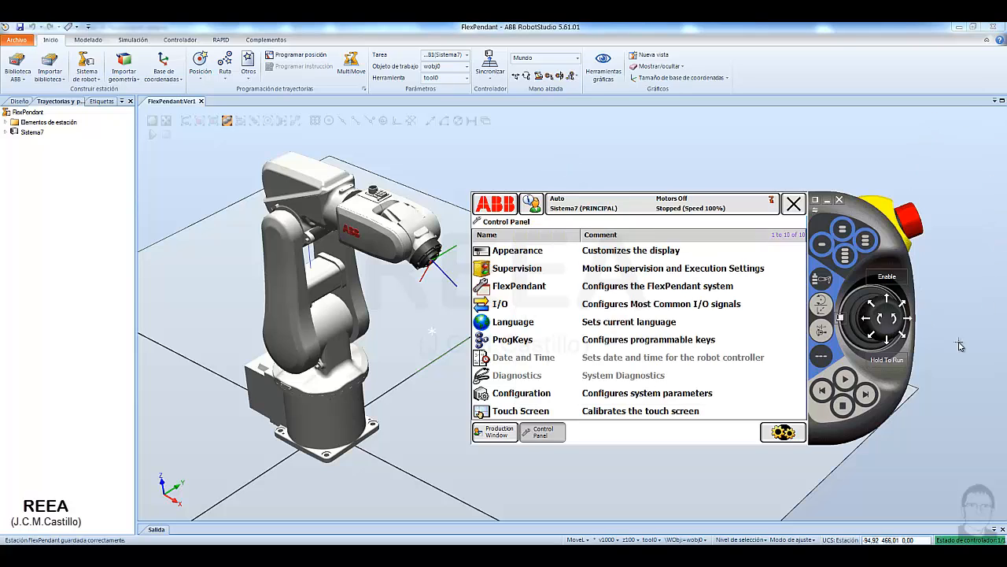
# Switch the controller to manual mode and set the FlexPendant language to Spanish, accepting the required restart
pyautogui.click(841, 317)
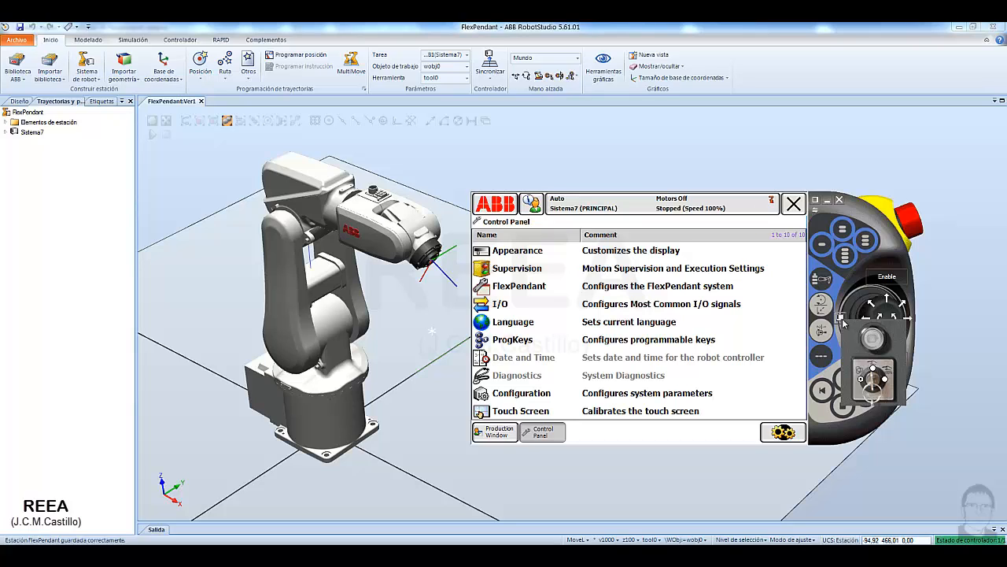
pyautogui.click(873, 370)
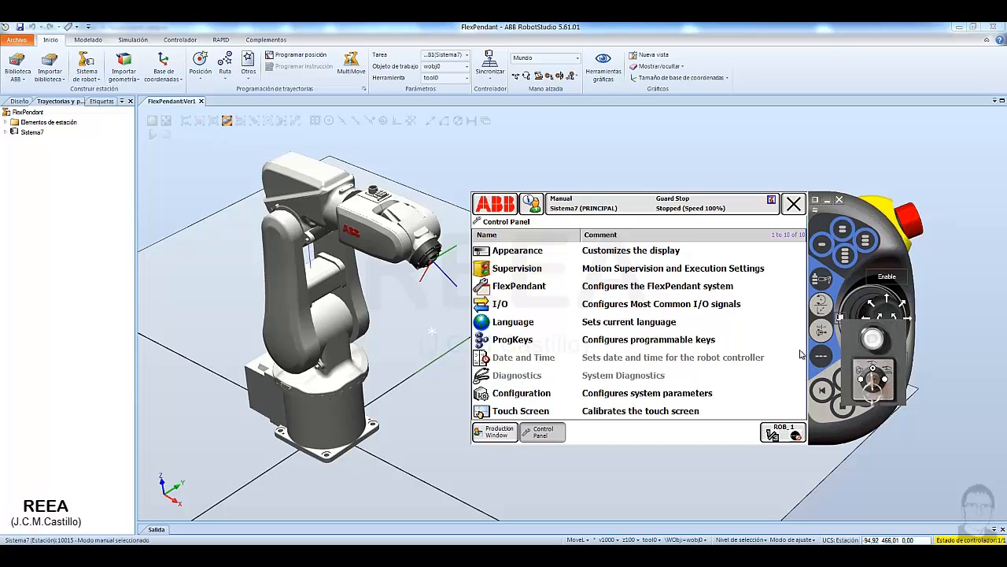
pyautogui.click(511, 326)
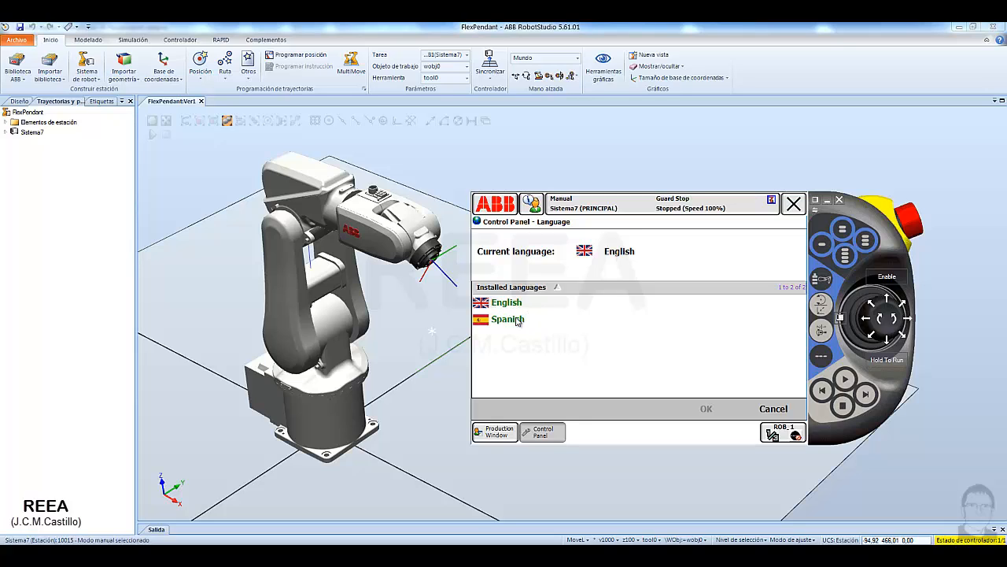
pyautogui.click(507, 323)
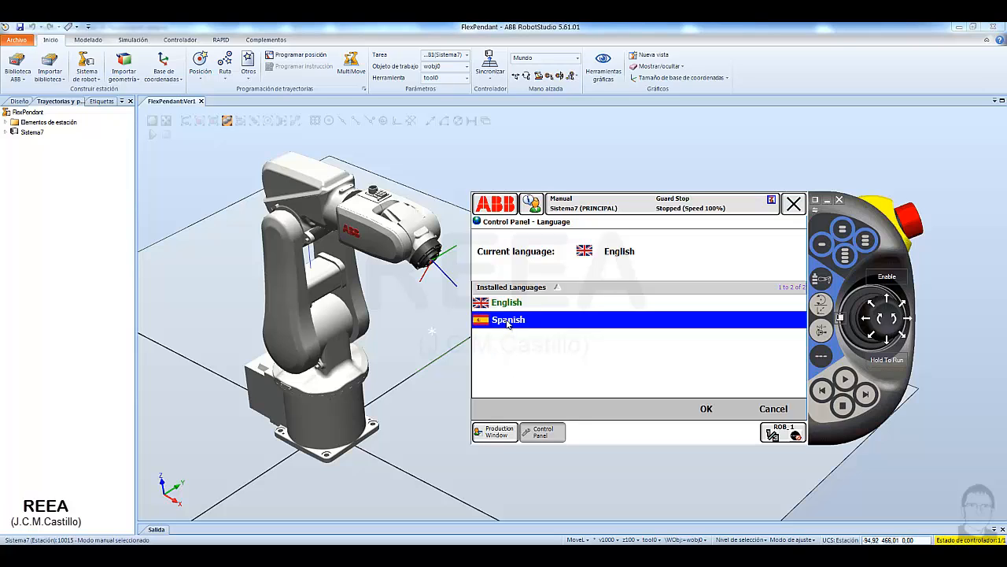
pyautogui.click(706, 408)
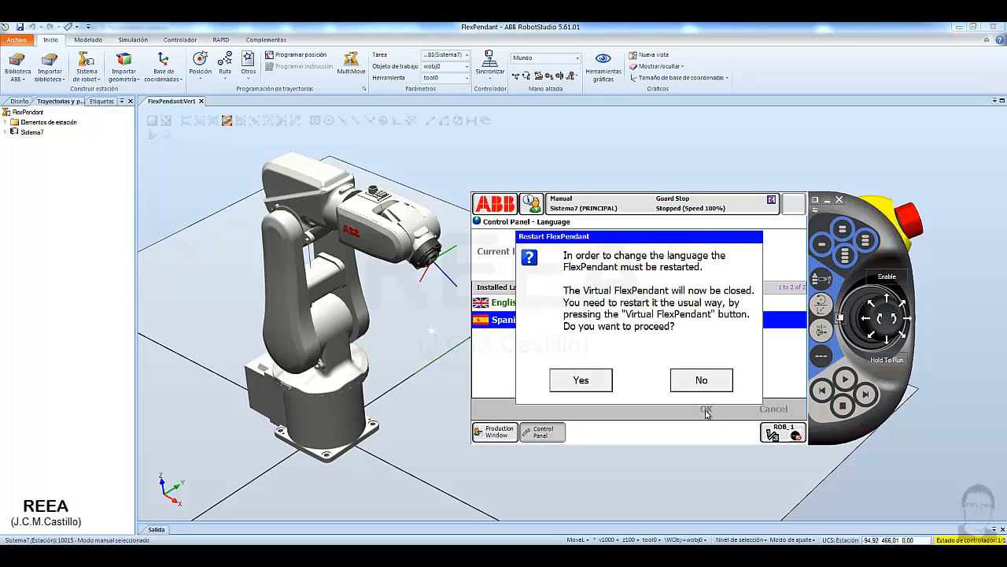
pyautogui.click(581, 380)
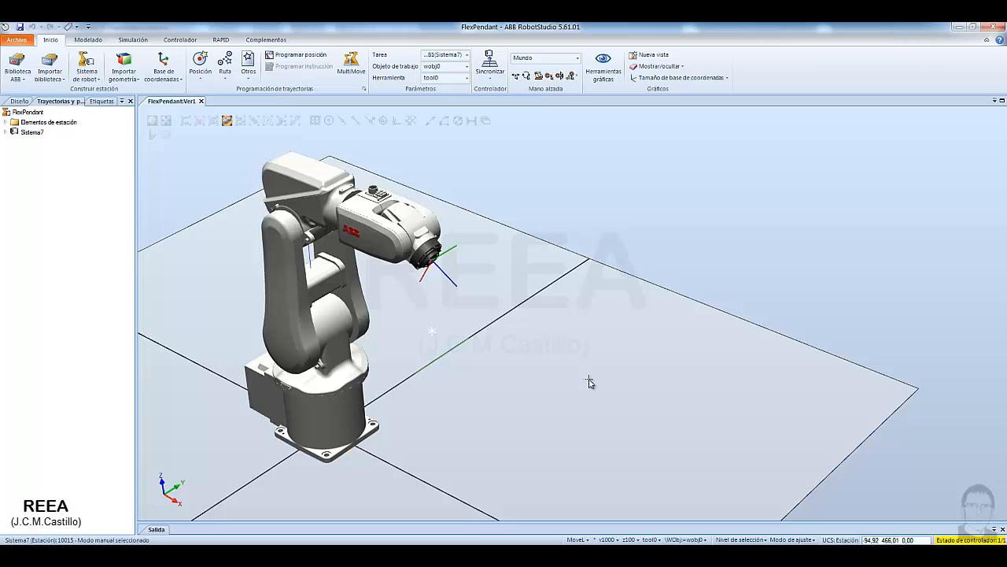
# Relaunch the virtual FlexPendant and open its Movimiento (jogging) window
pyautogui.click(190, 44)
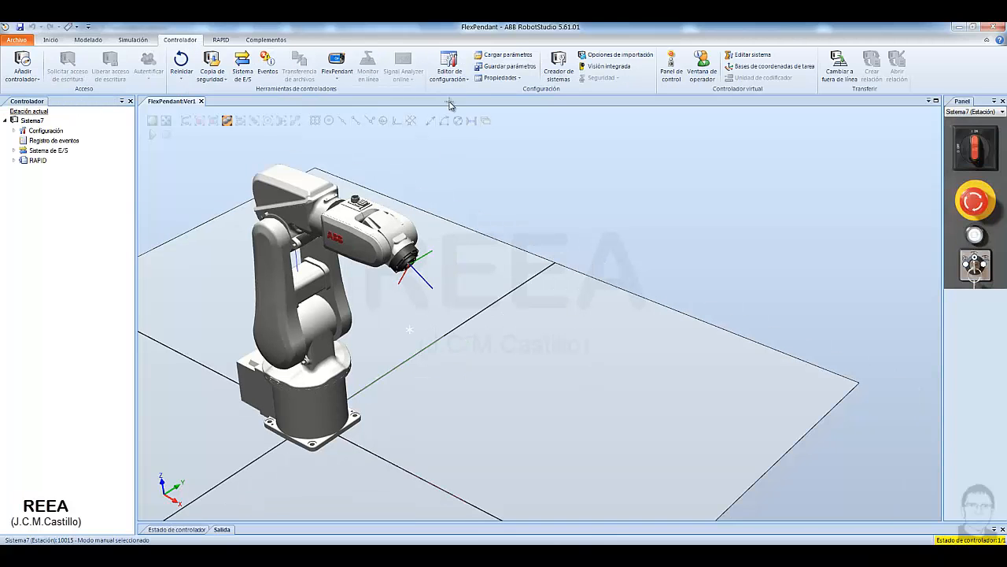
pyautogui.click(337, 63)
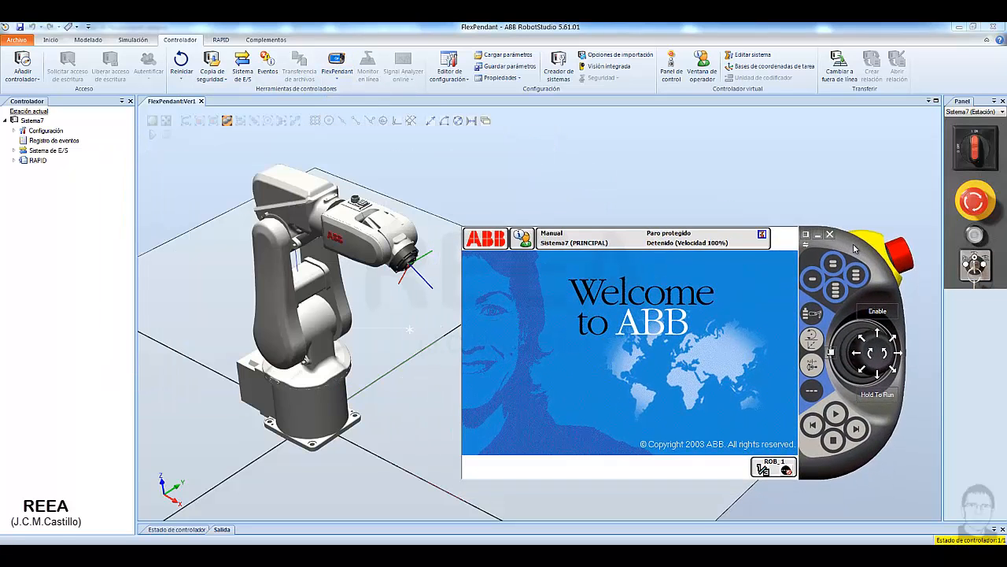
pyautogui.click(479, 236)
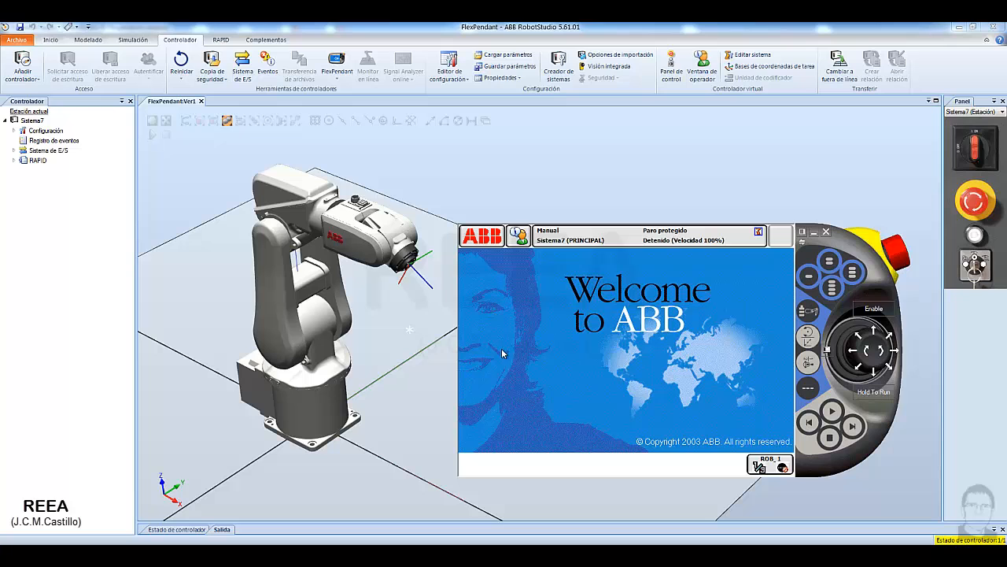
pyautogui.click(482, 235)
pyautogui.click(506, 309)
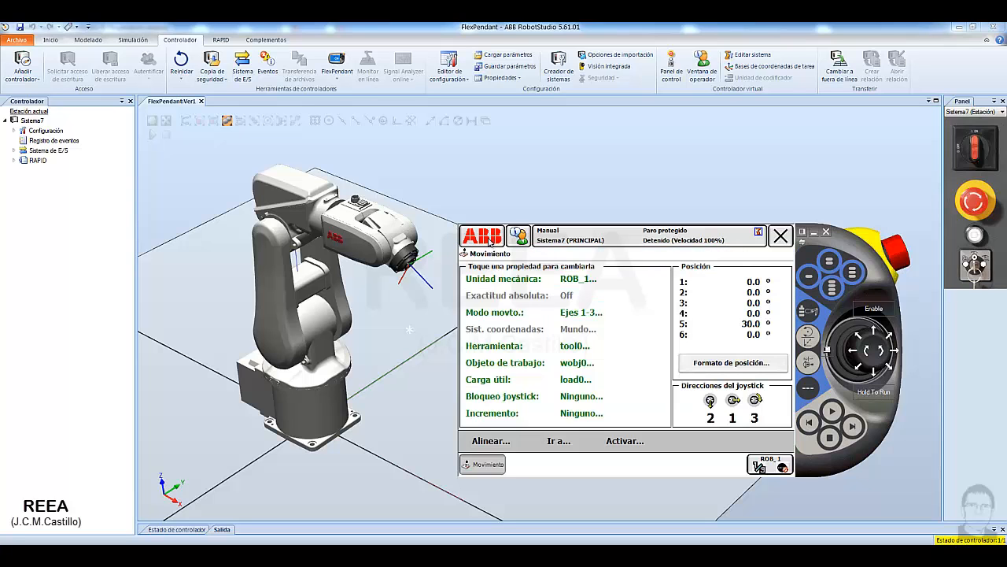
# Open the FlexPendant's program editor without creating or loading a program, and open the Datos de programa window
pyautogui.click(488, 238)
pyautogui.click(504, 355)
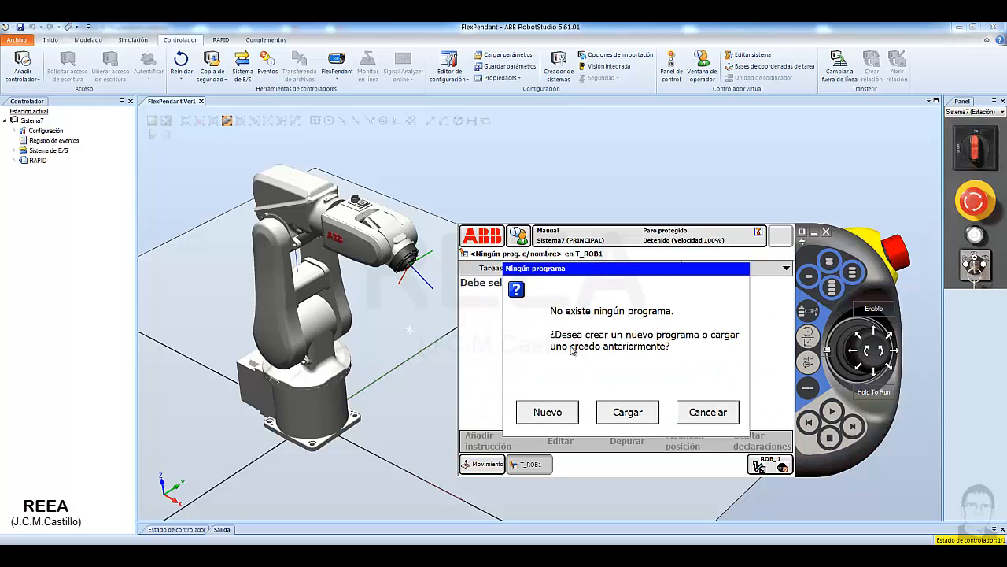
pyautogui.click(697, 413)
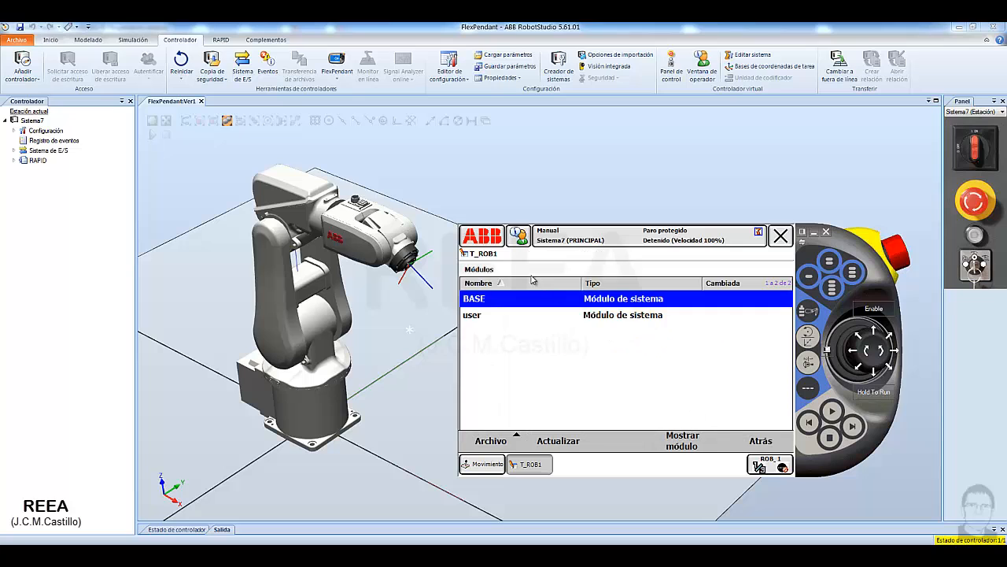
pyautogui.click(481, 236)
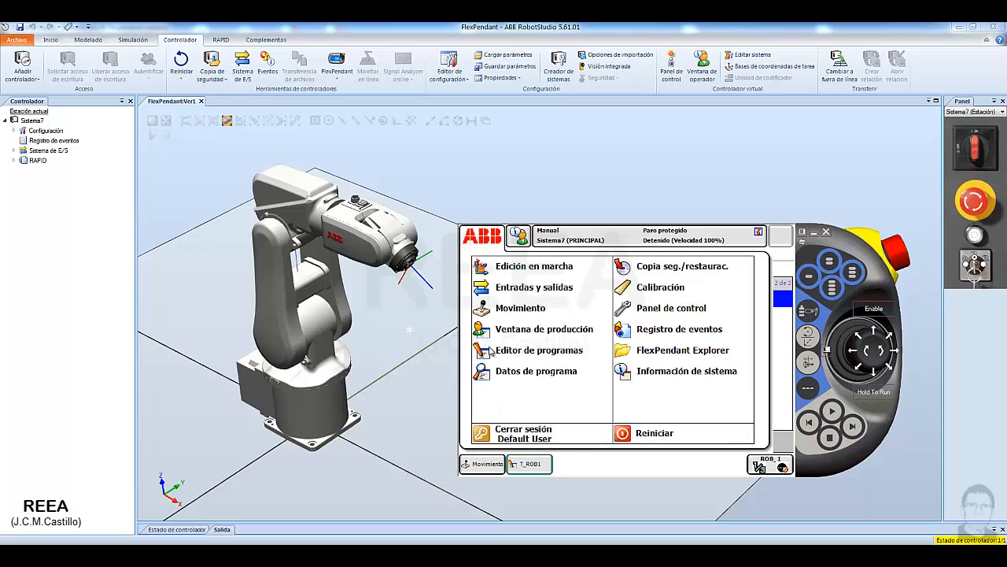
pyautogui.click(504, 370)
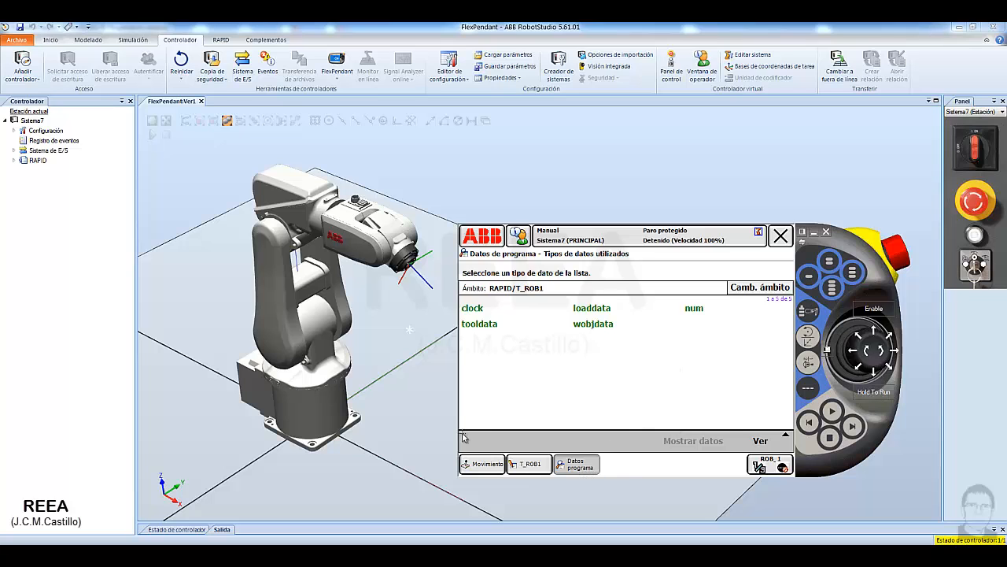
# Switch repeatedly between the open Movimiento, T_ROB1 and Datos programa windows, ending on the T_ROB1 module list
pyautogui.click(524, 465)
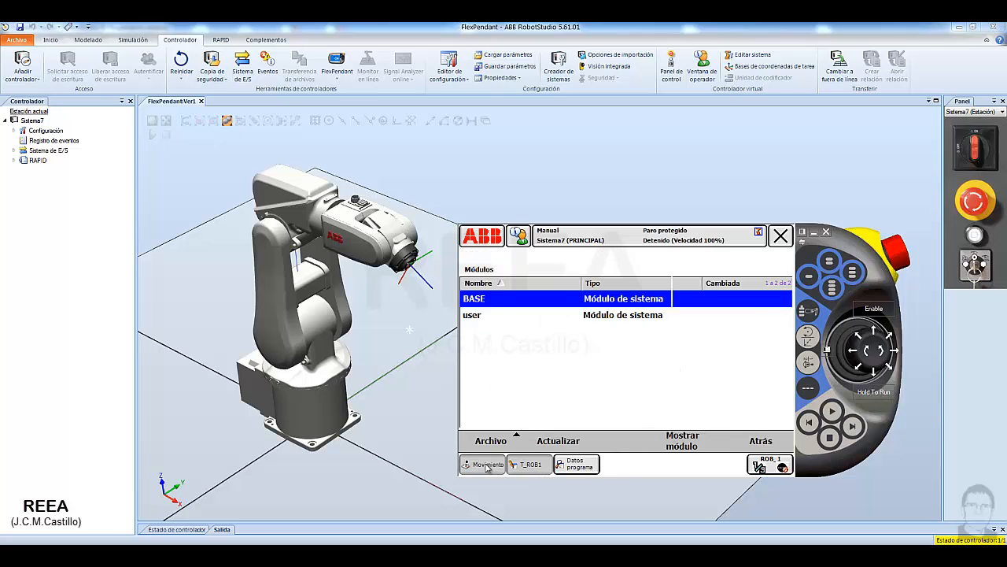
pyautogui.click(577, 464)
pyautogui.click(529, 464)
pyautogui.click(475, 470)
pyautogui.click(547, 471)
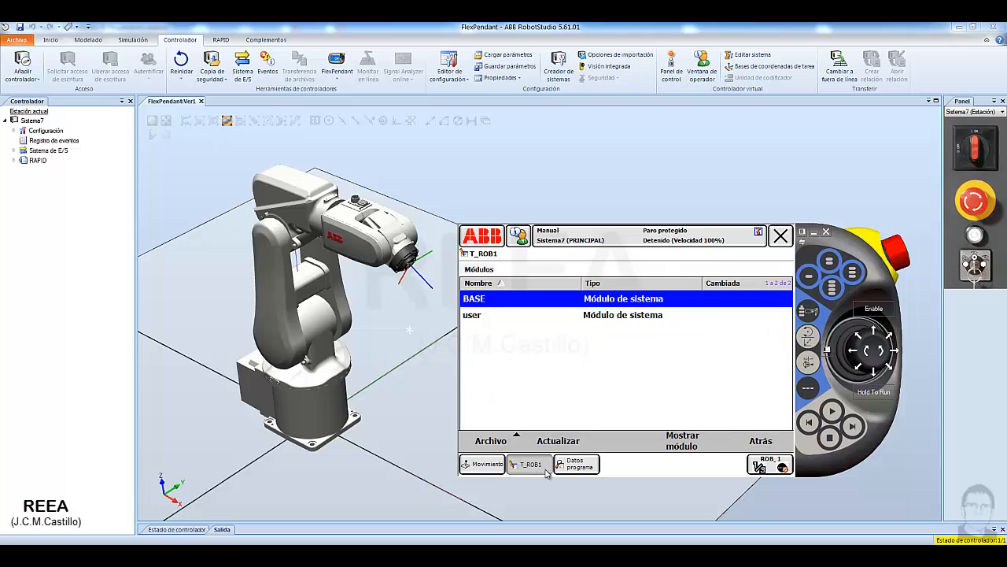
pyautogui.click(587, 471)
pyautogui.click(531, 471)
pyautogui.click(487, 466)
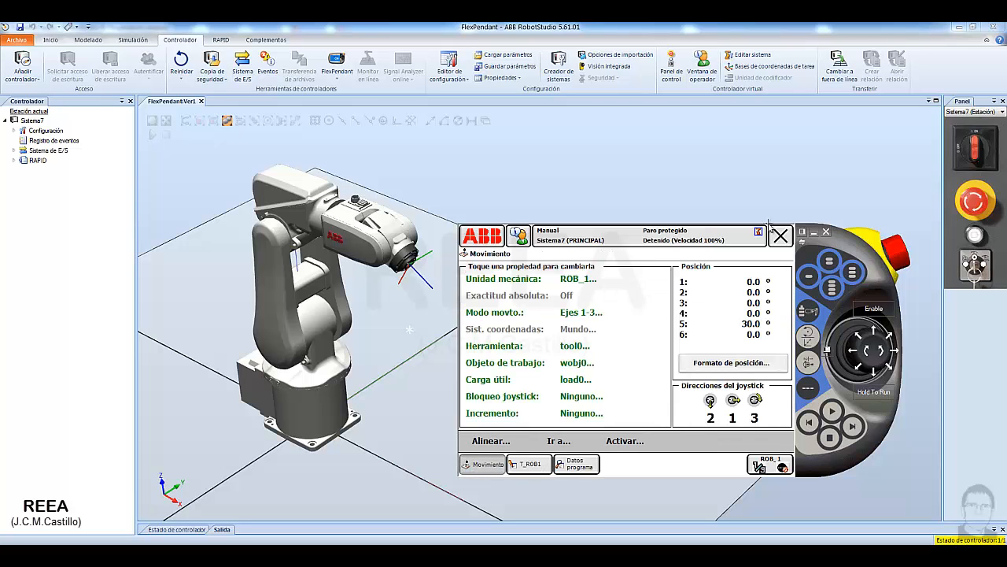
pyautogui.click(524, 469)
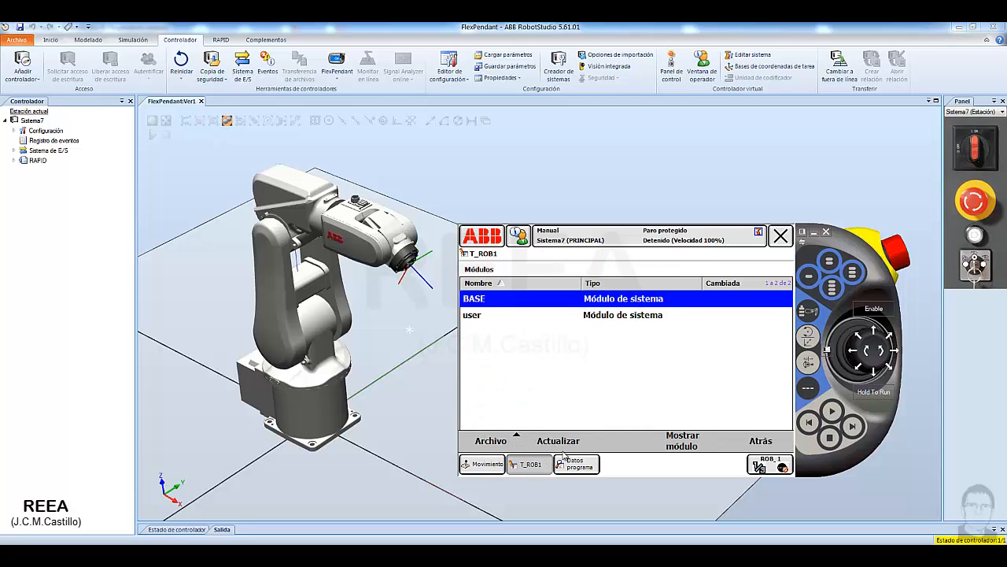
# Close the T_ROB1 and Datos programa windows and open Entradas y salidas from the FlexPendant's main menu
pyautogui.click(784, 239)
pyautogui.click(784, 240)
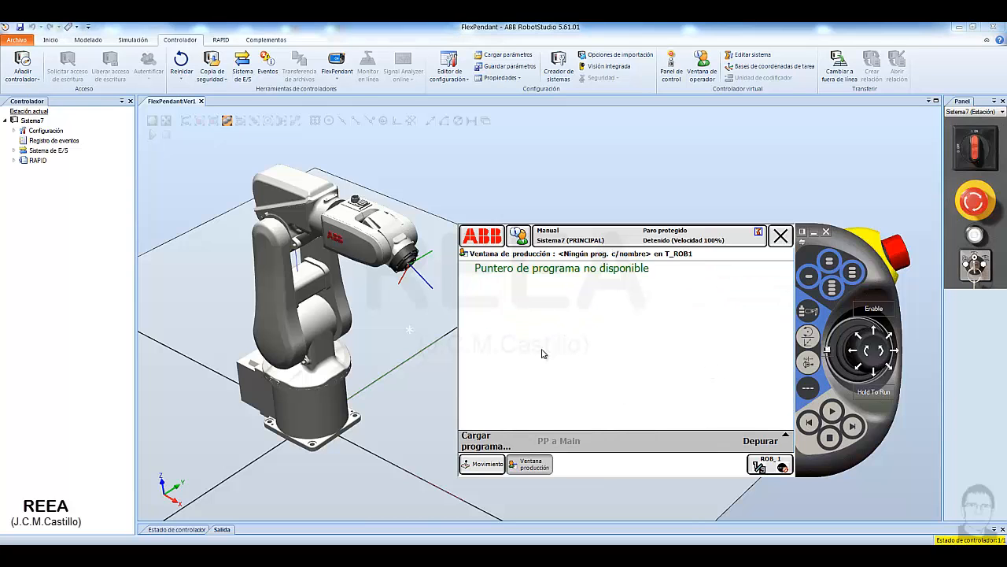
pyautogui.click(480, 235)
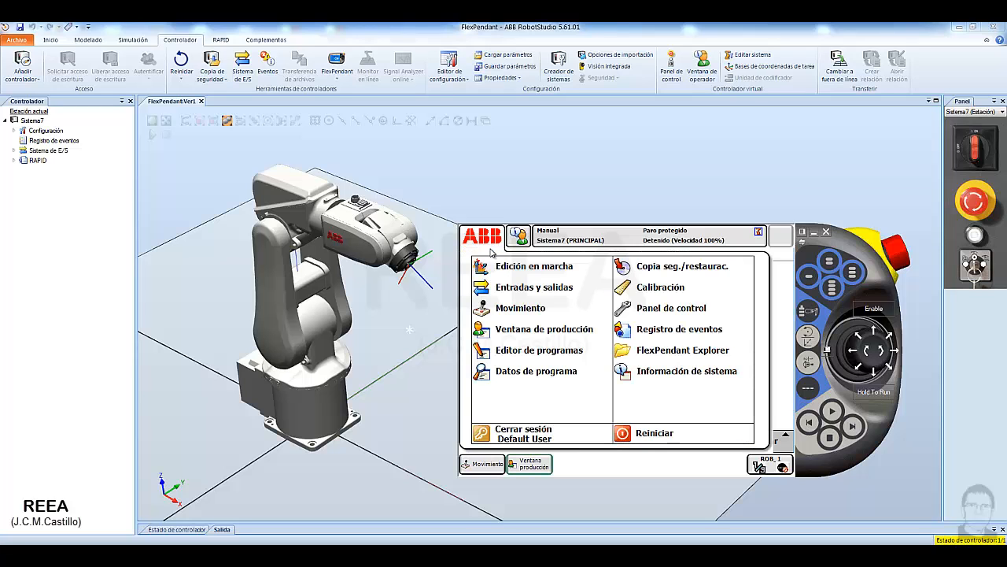
pyautogui.click(533, 290)
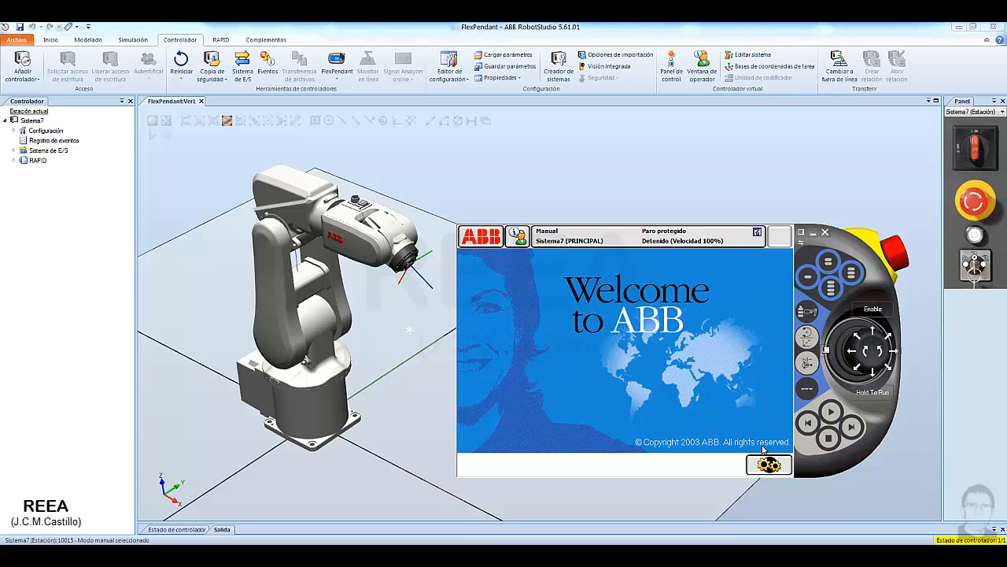
# Check the FlexPendant's quick settings and cycle the jogging mode through the axis groups
pyautogui.click(768, 469)
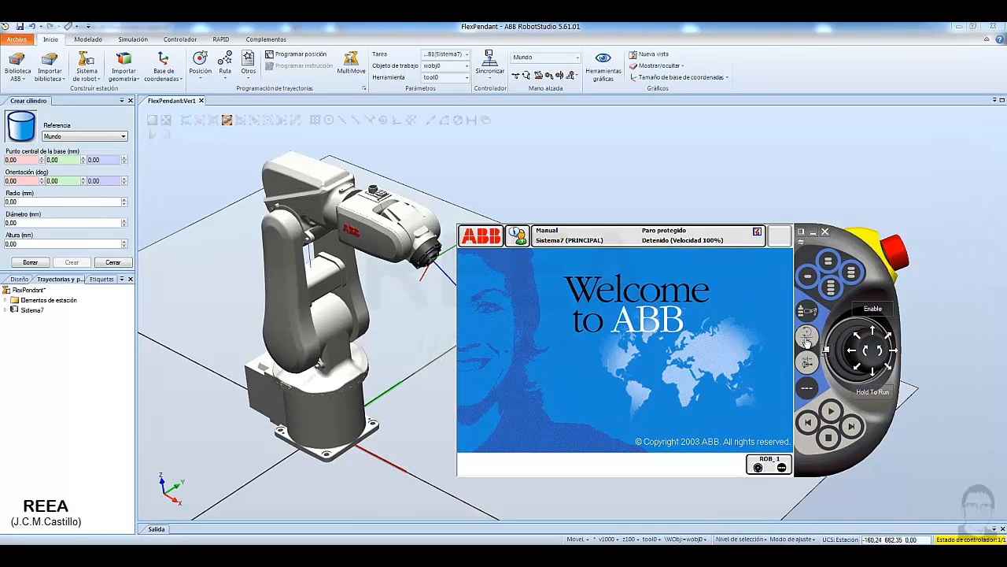
pyautogui.click(807, 363)
pyautogui.click(807, 362)
pyautogui.click(806, 363)
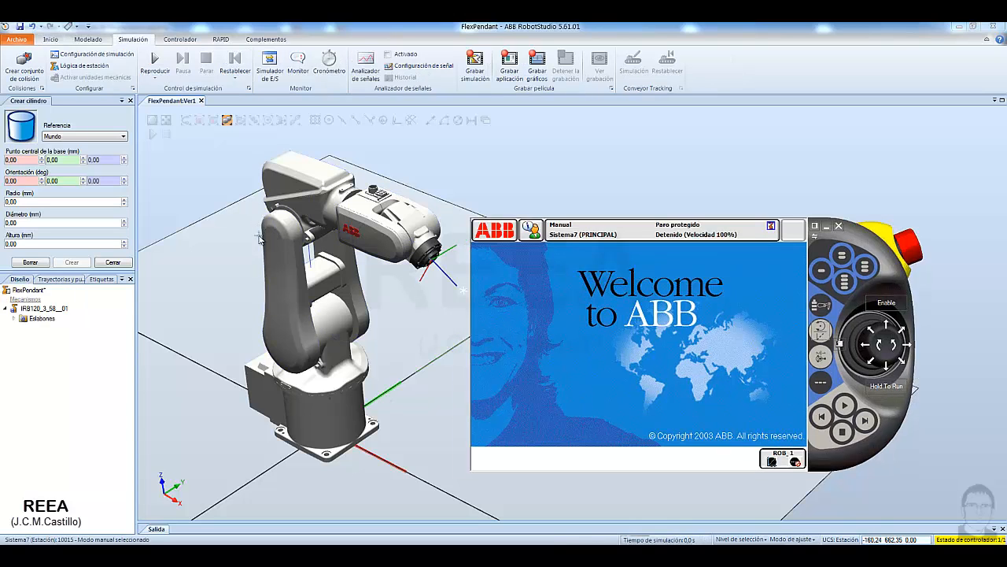
# Open the FlexPendant's Movimiento window and switch the motion mode to Lineal and back to Ejes 1-3
pyautogui.click(182, 40)
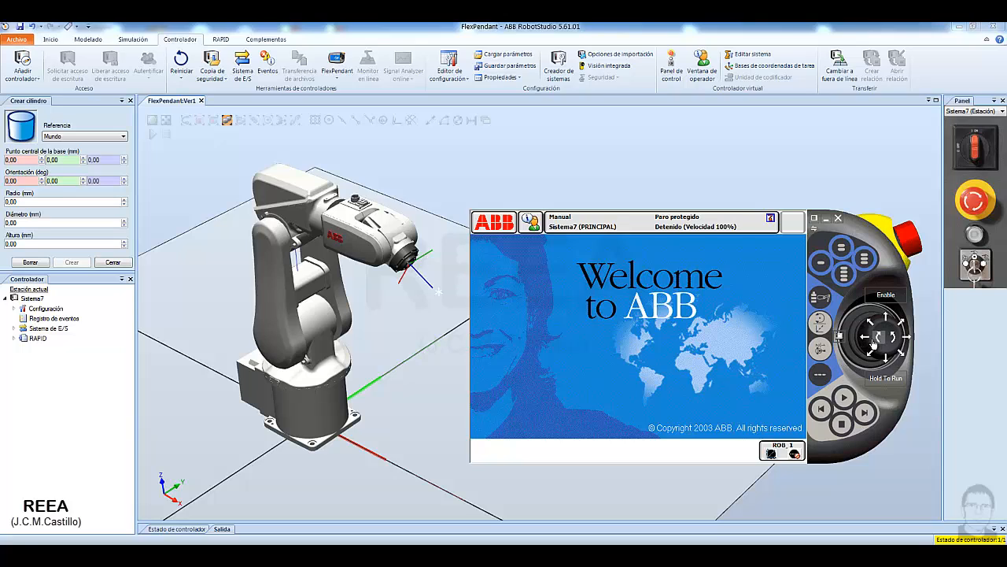
pyautogui.click(840, 337)
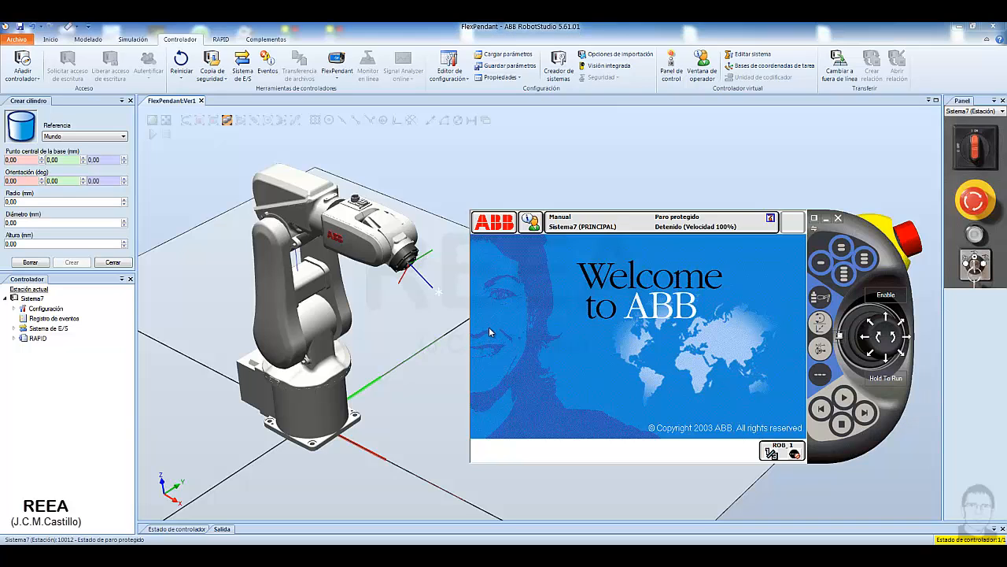
pyautogui.click(503, 225)
pyautogui.click(521, 299)
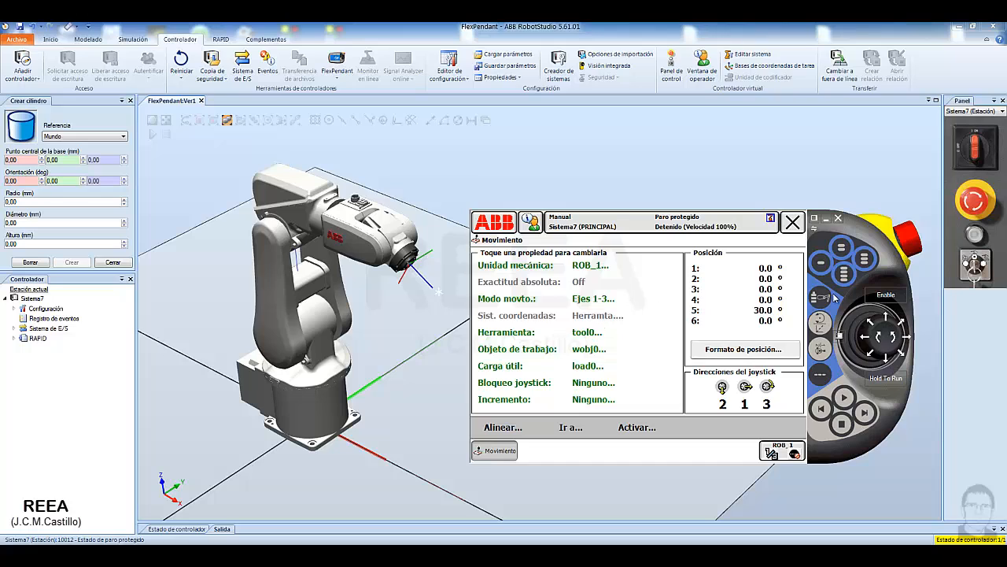
pyautogui.click(821, 324)
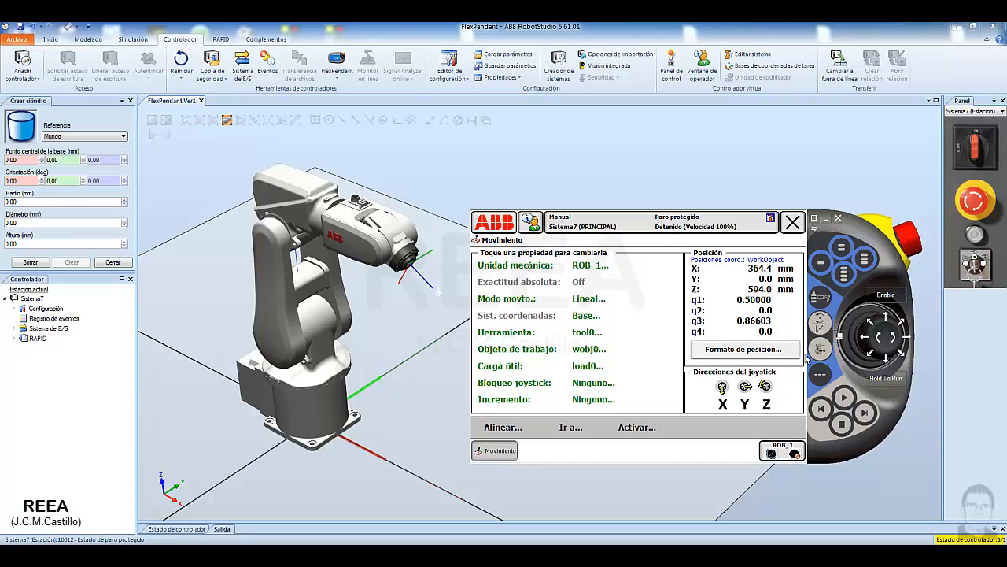
pyautogui.click(818, 349)
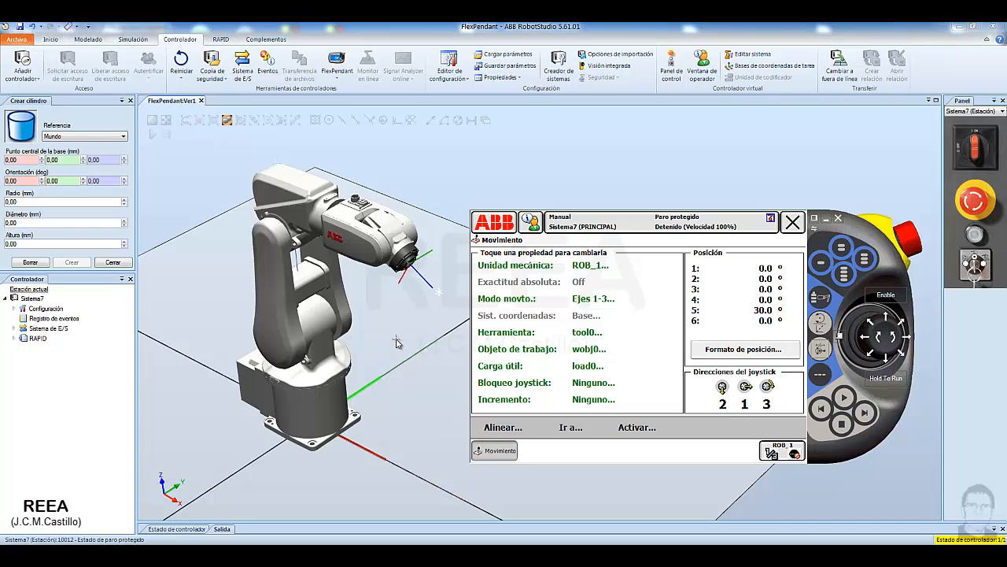
# Enable the motors and jog the robot in Ejes 1-3 mode, moving axis 1 to about -41.5° and axis 2 to about 14.6°
pyautogui.keyDown('ctrl'); pyautogui.keyDown('shift'); pyautogui.moveTo(402, 340); pyautogui.dragTo(386, 360); pyautogui.keyUp('shift'); pyautogui.keyUp('ctrl')
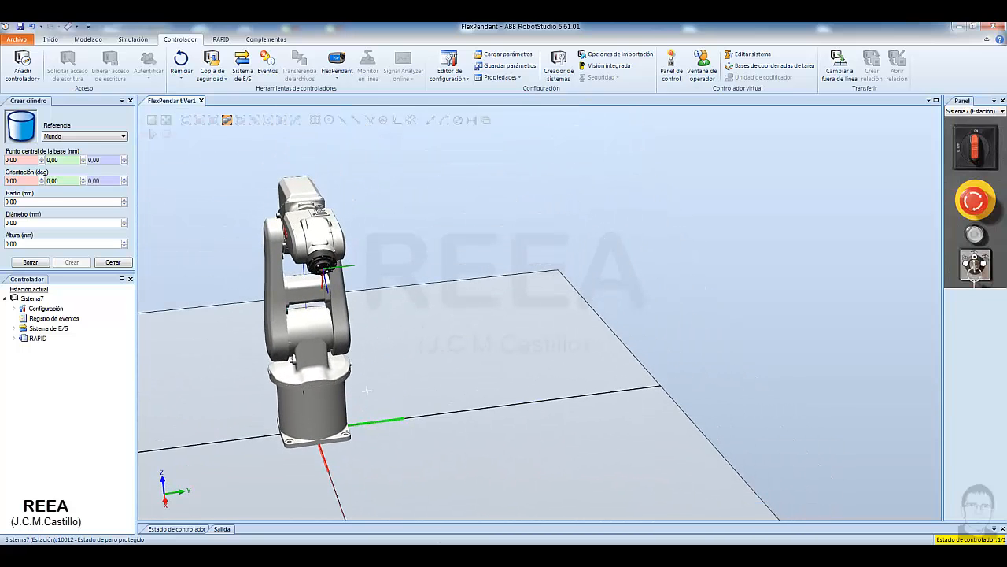
pyautogui.hotkey('alt', 'Tab')
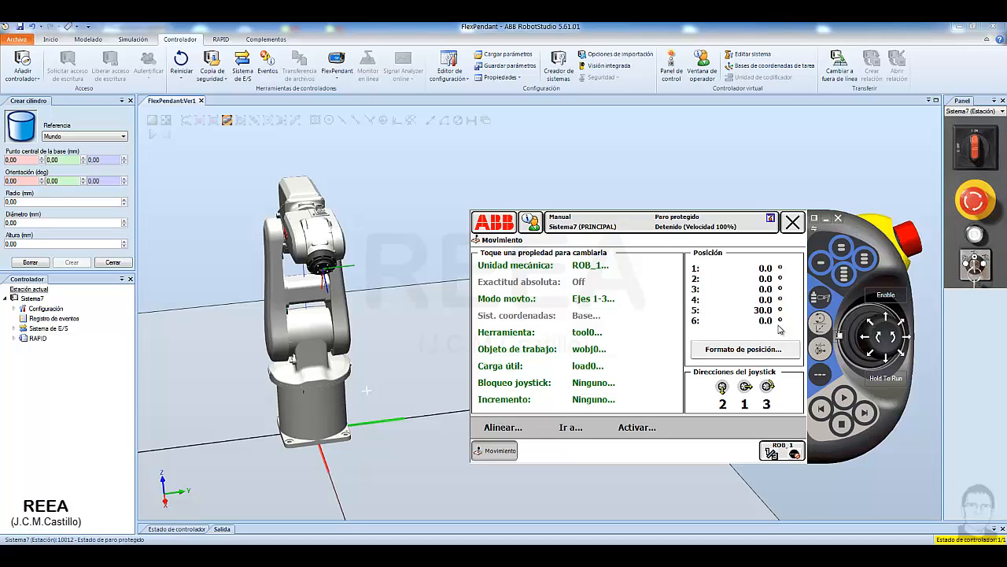
pyautogui.click(882, 299)
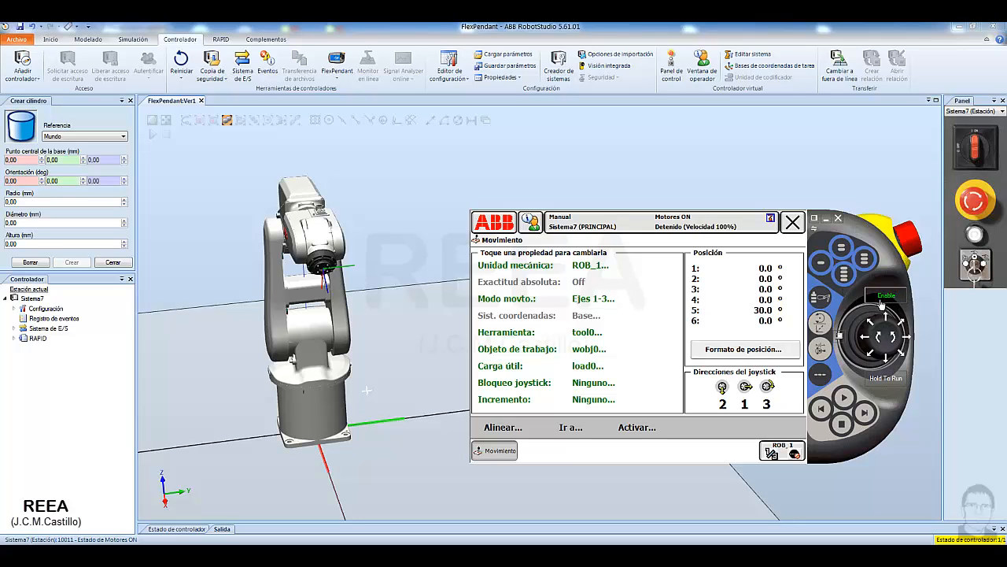
pyautogui.click(883, 303)
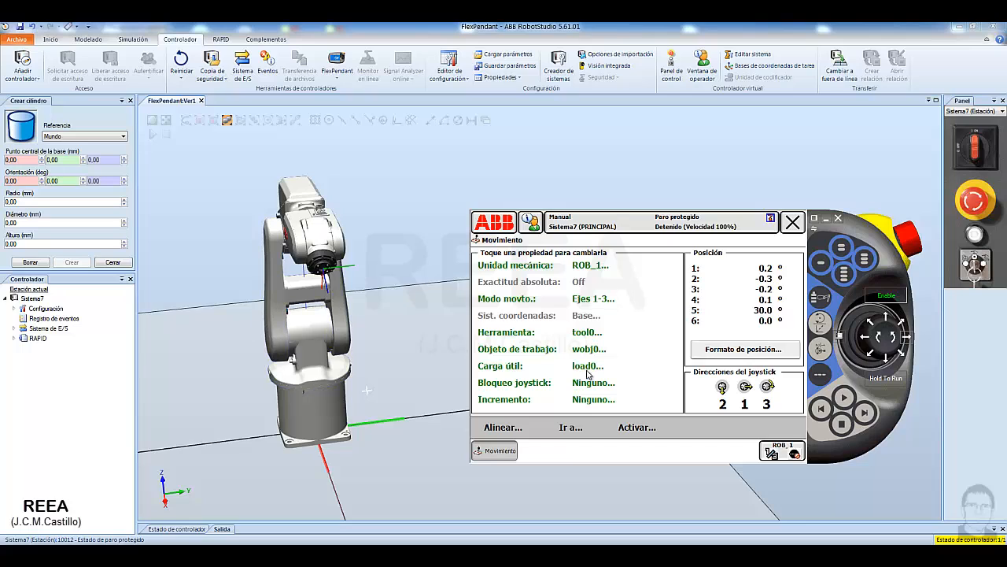
pyautogui.moveTo(865, 338); pyautogui.dragTo(873, 356)
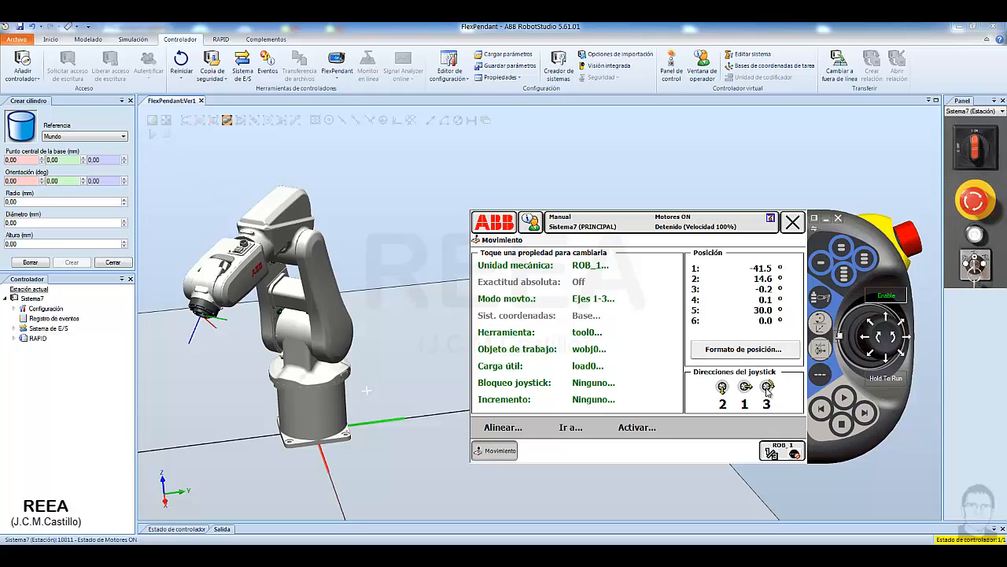
# Switch the motion mode to Lineal and jog the robot along the X, Y and Z directions
pyautogui.click(819, 298)
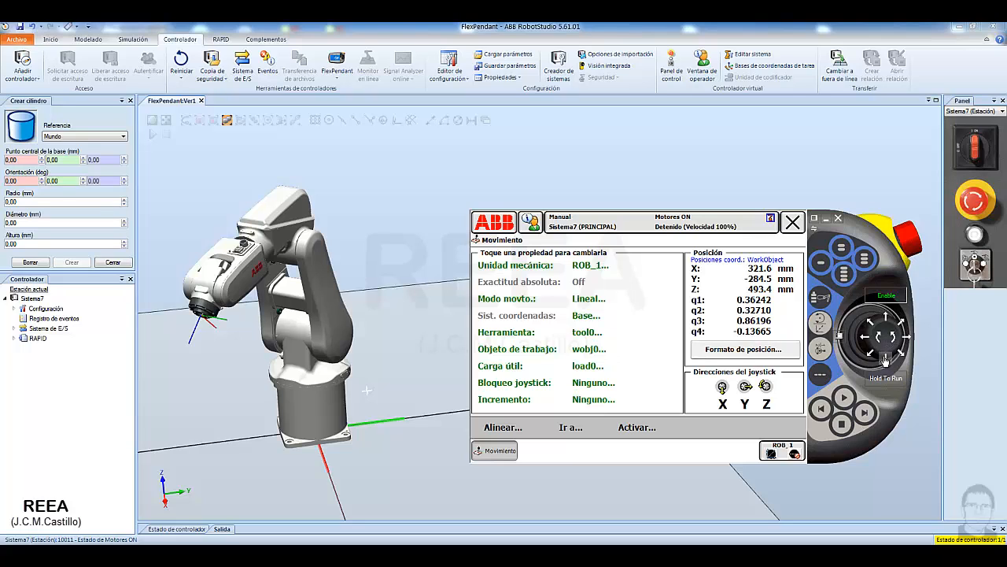
pyautogui.moveTo(885, 360); pyautogui.dragTo(887, 319)
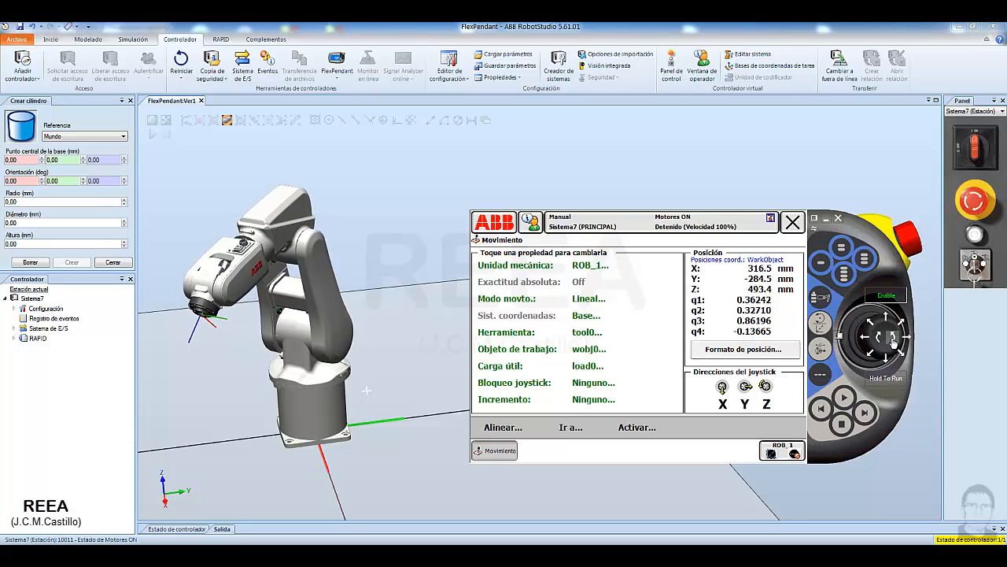
pyautogui.moveTo(909, 338); pyautogui.dragTo(868, 341)
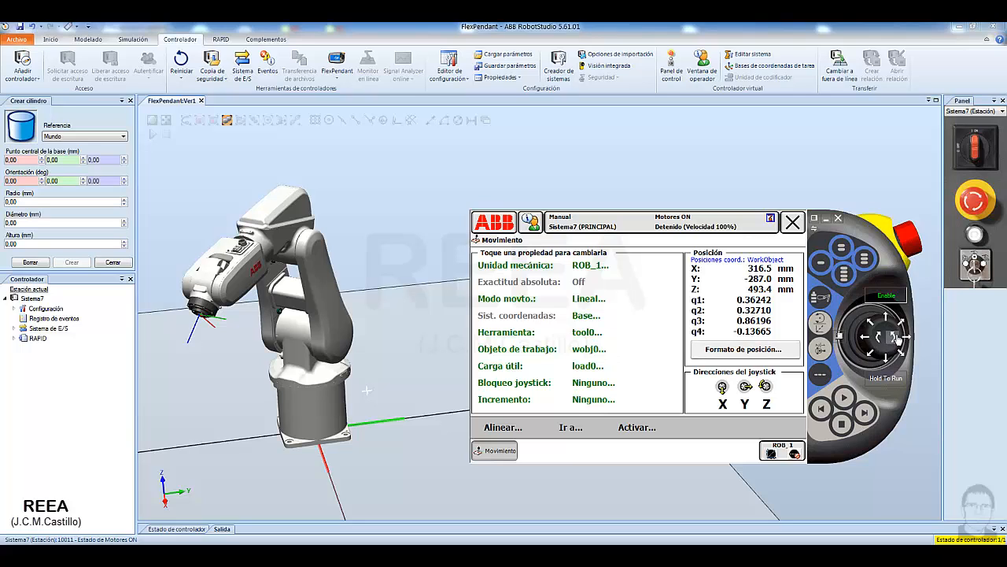
pyautogui.moveTo(897, 339); pyautogui.dragTo(872, 358)
# Toggle the motion mode repeatedly between Ejes 1-3 and Ejes 4-6, ending on Ejes 1-3
pyautogui.click(819, 350)
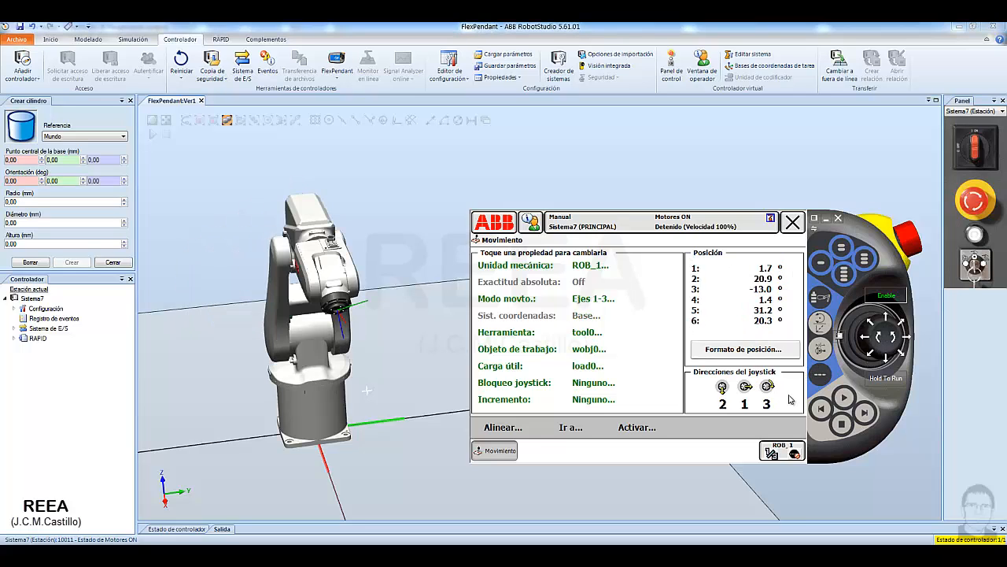
pyautogui.click(822, 352)
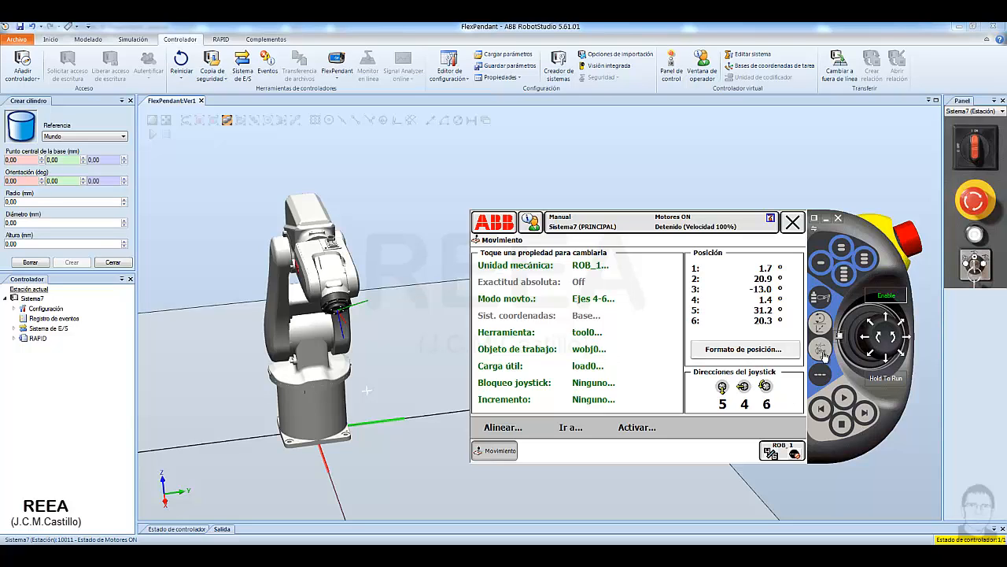
pyautogui.click(824, 355)
pyautogui.click(824, 355)
pyautogui.click(824, 356)
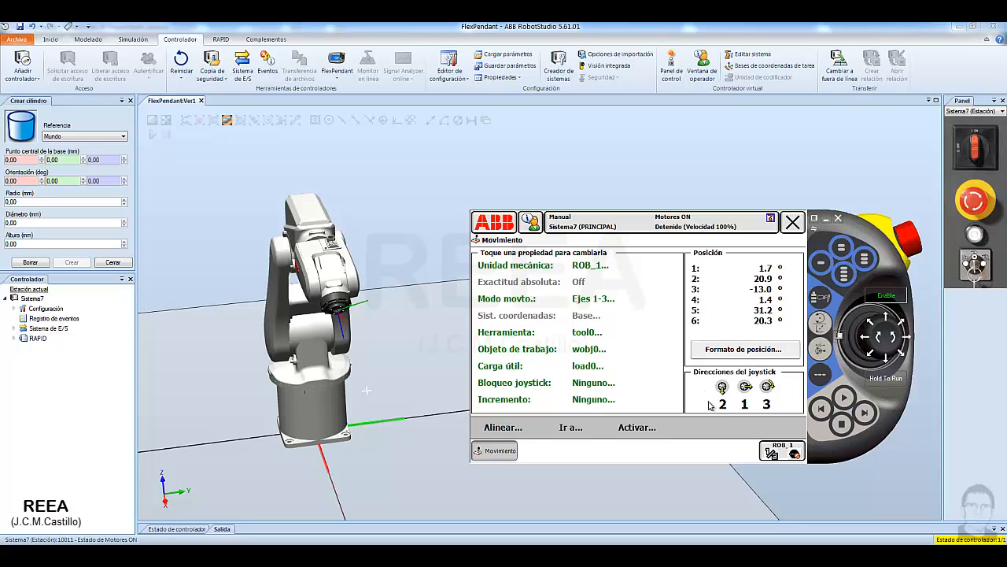
pyautogui.click(821, 352)
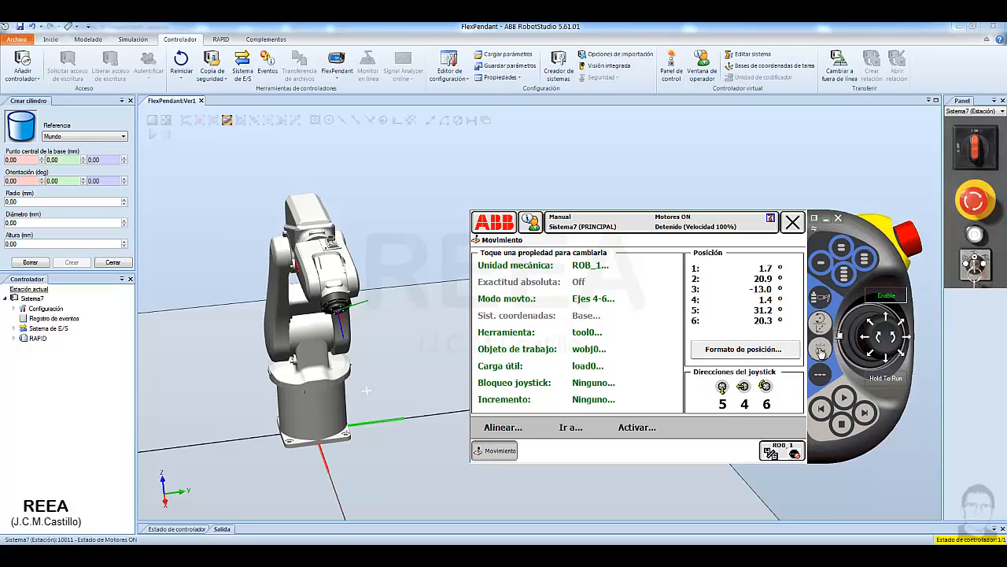
pyautogui.click(820, 352)
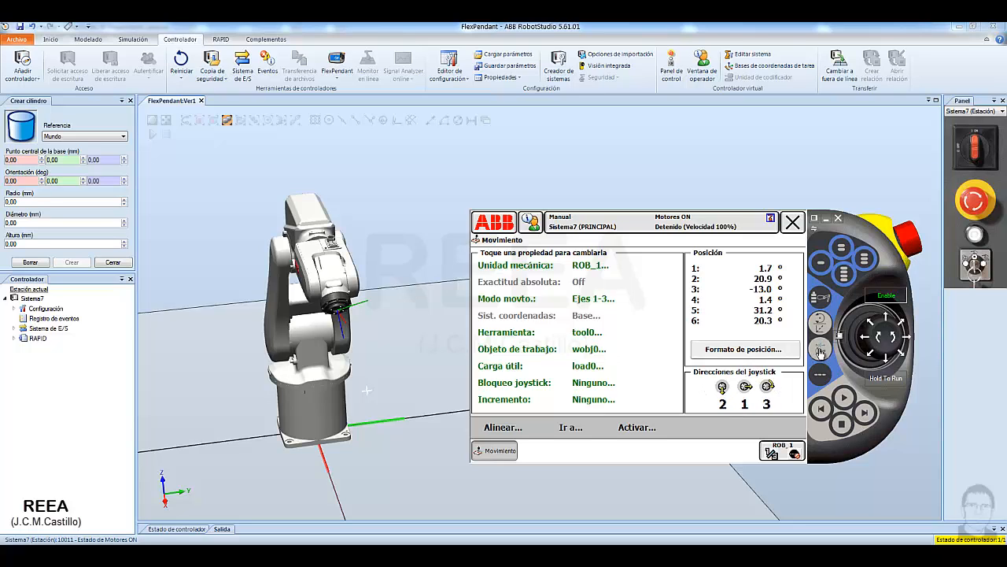
pyautogui.click(818, 355)
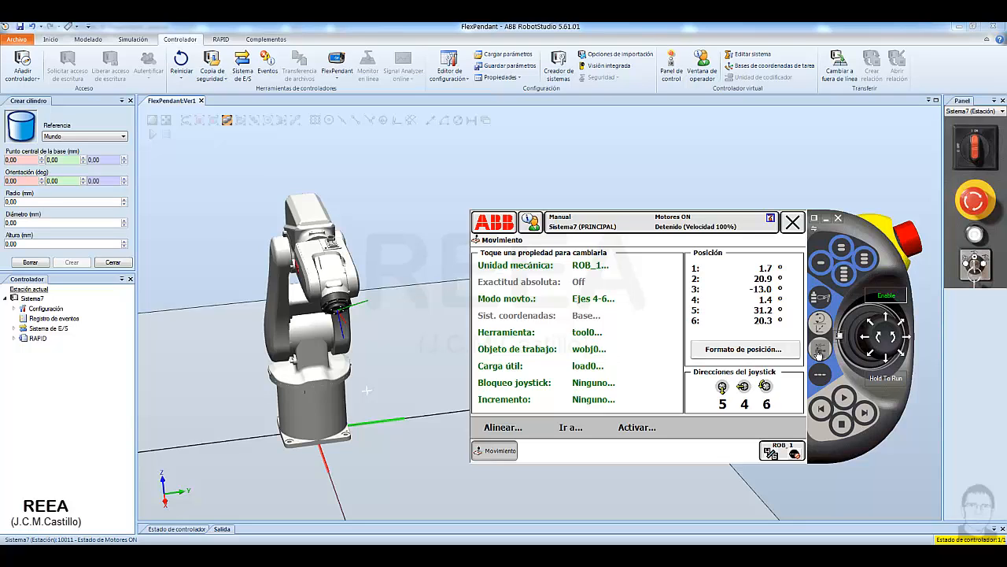
pyautogui.click(819, 354)
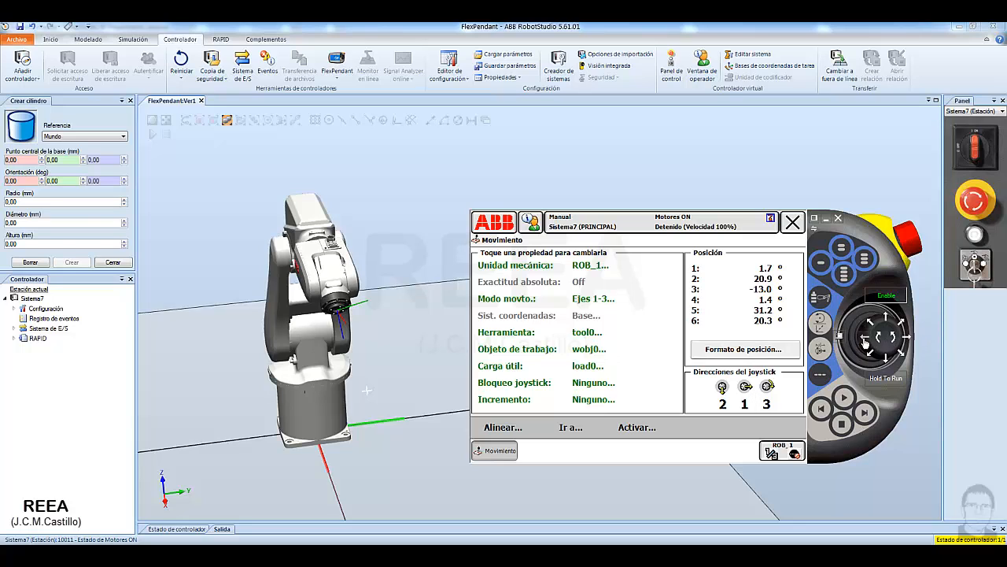
# Jog axis 1 to about -51.3°, and jog axis 5 in both directions in Ejes 4-6 mode
pyautogui.moveTo(865, 340); pyautogui.dragTo(865, 341)
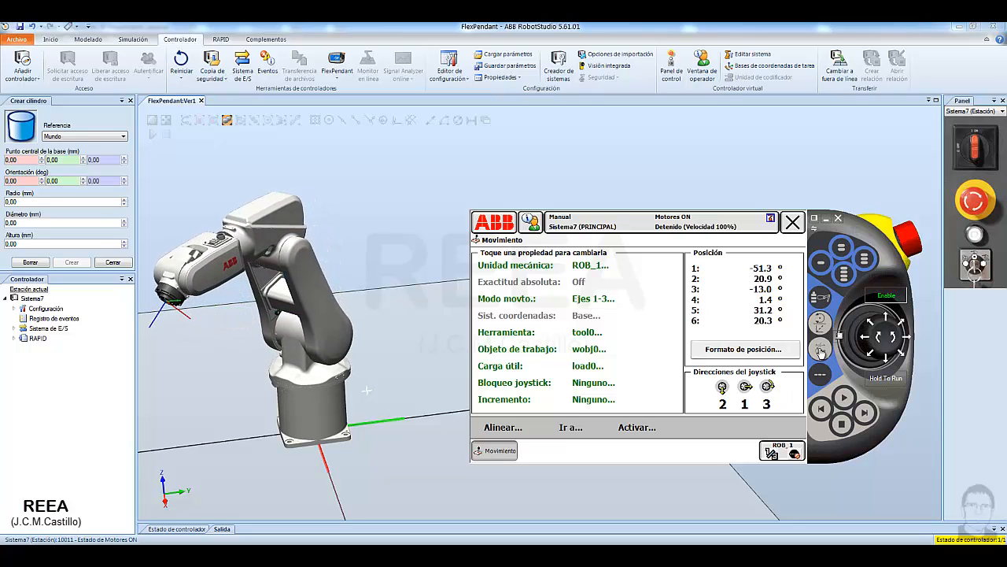
pyautogui.click(820, 350)
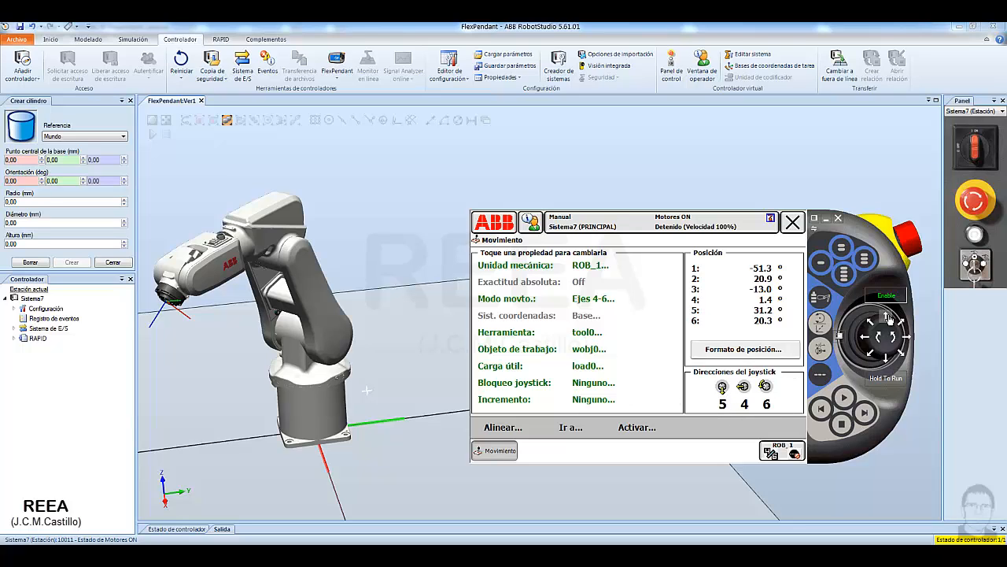
pyautogui.moveTo(890, 318); pyautogui.dragTo(889, 318)
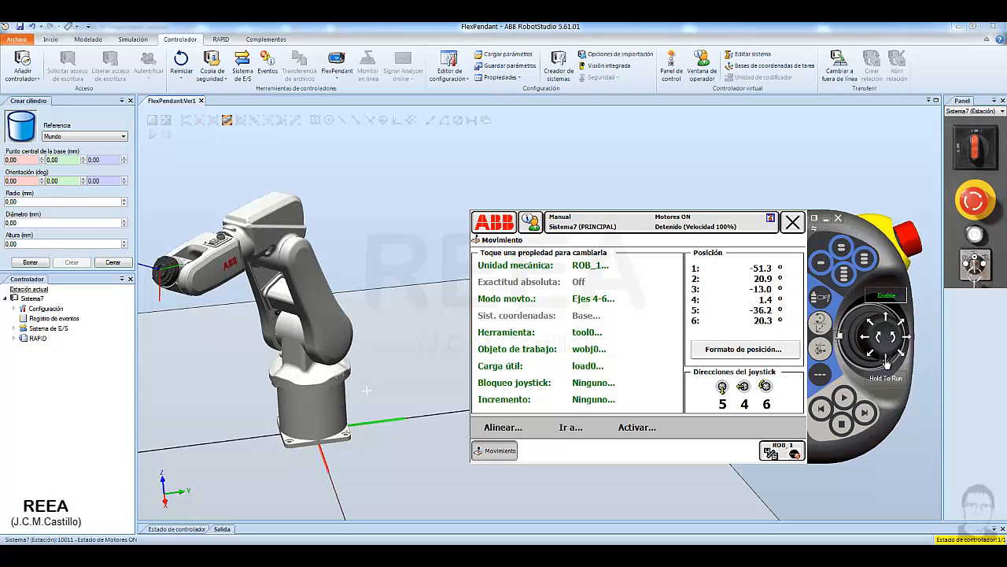
pyautogui.moveTo(887, 362); pyautogui.dragTo(887, 360)
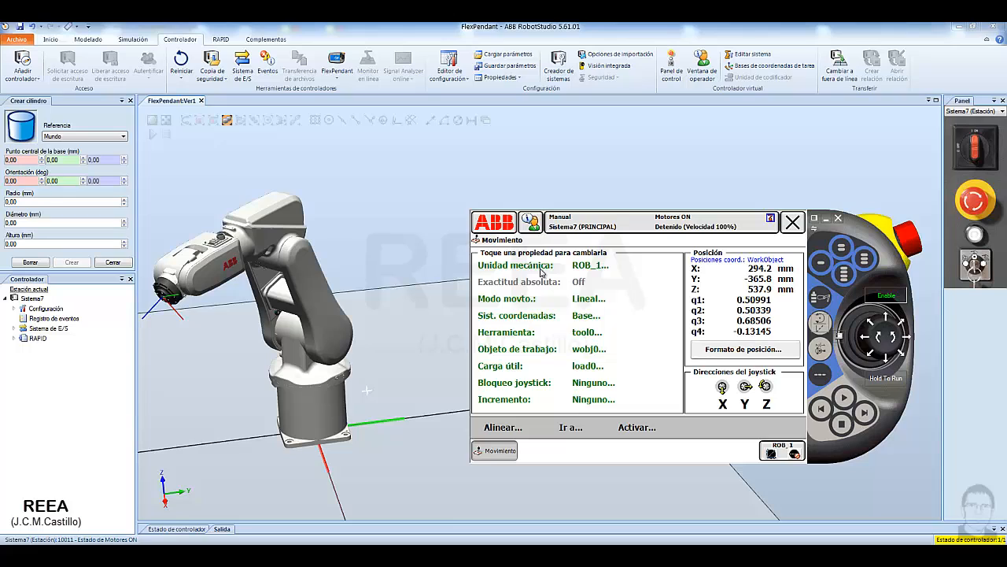
# Check the available motion modes and coordinate systems in the Movimiento window without changing the selections
pyautogui.click(590, 300)
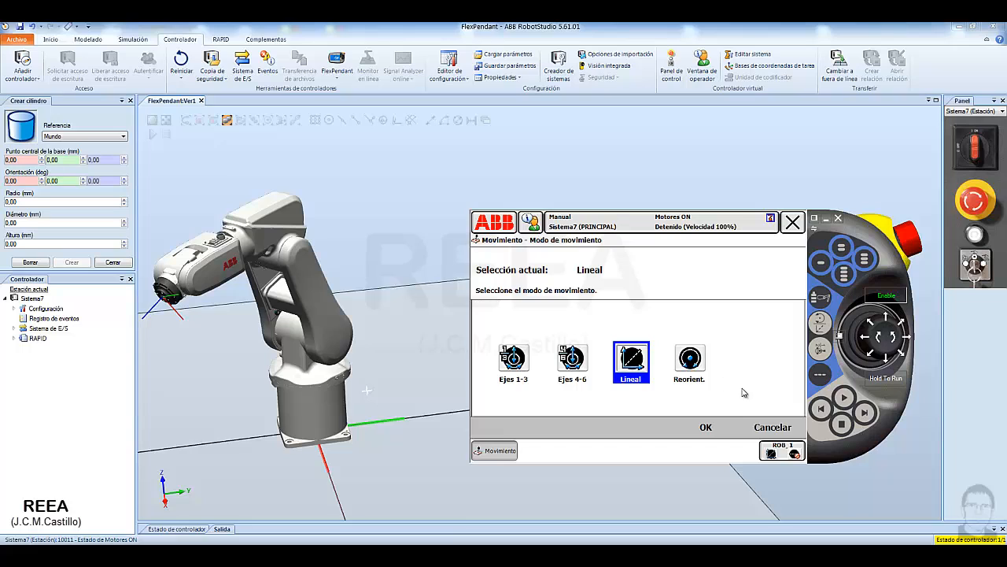
pyautogui.click(765, 431)
pyautogui.click(583, 318)
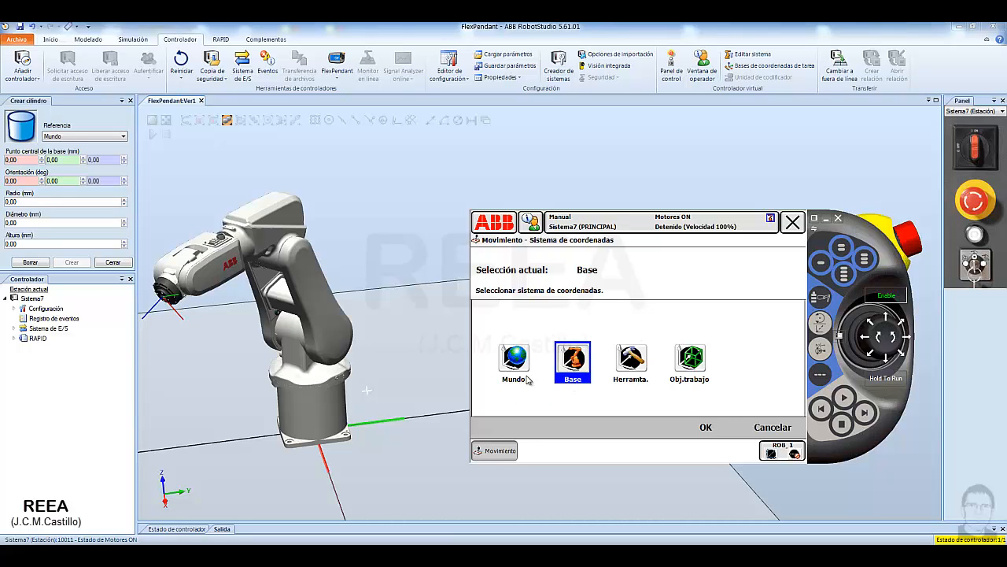
pyautogui.click(768, 430)
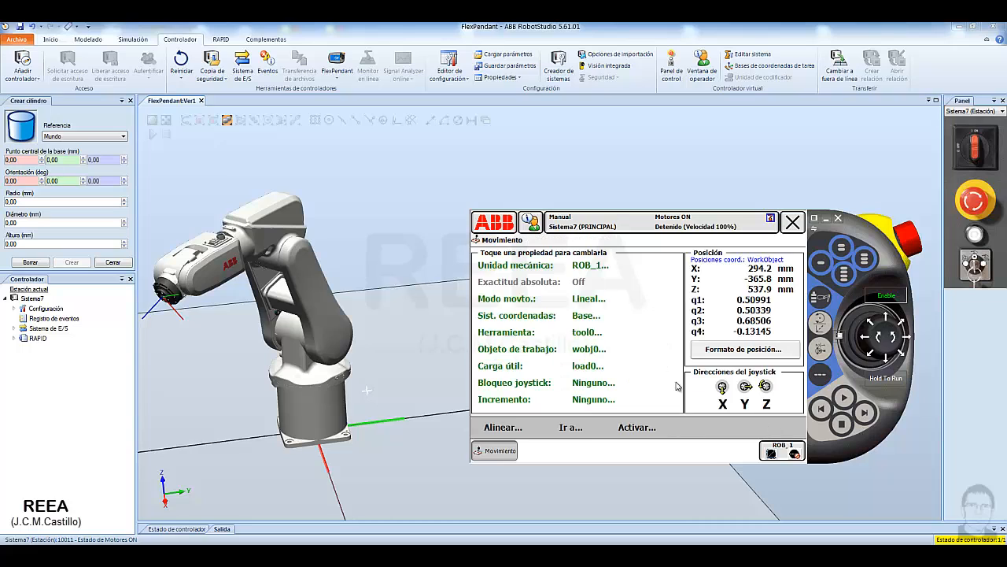
# Check the available tools and work objects in the Movimiento window, cancelling each selection
pyautogui.click(527, 339)
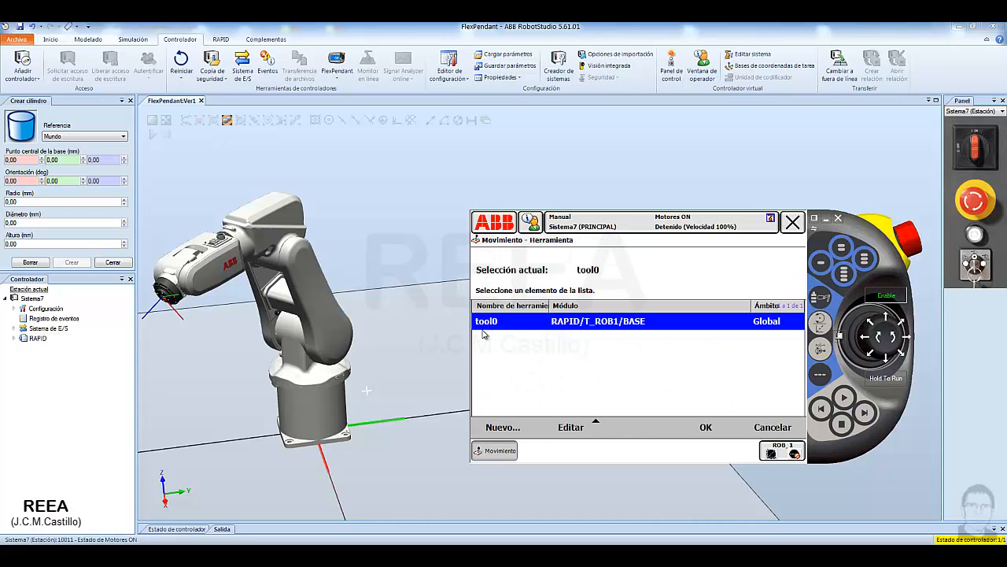
pyautogui.click(765, 427)
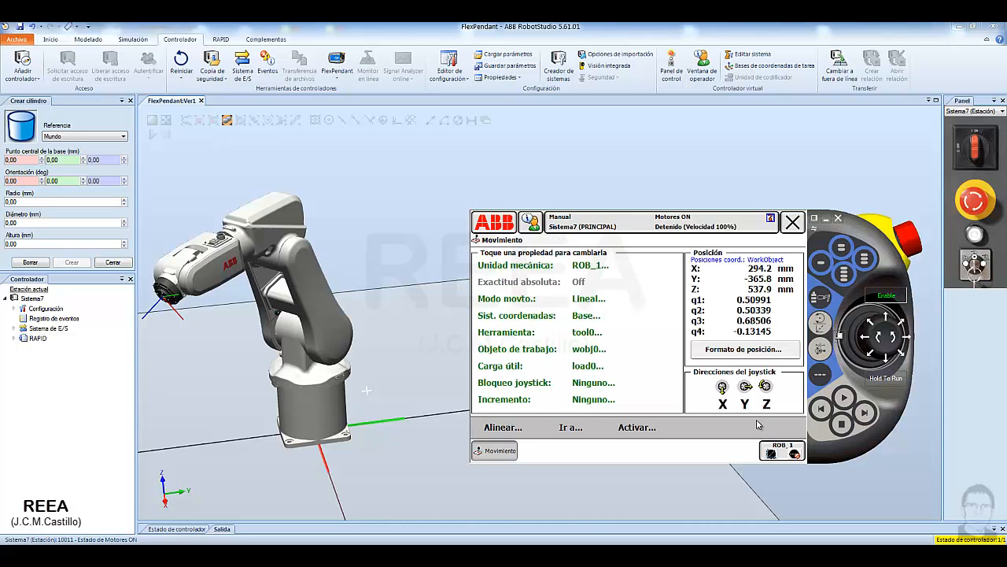
pyautogui.click(542, 352)
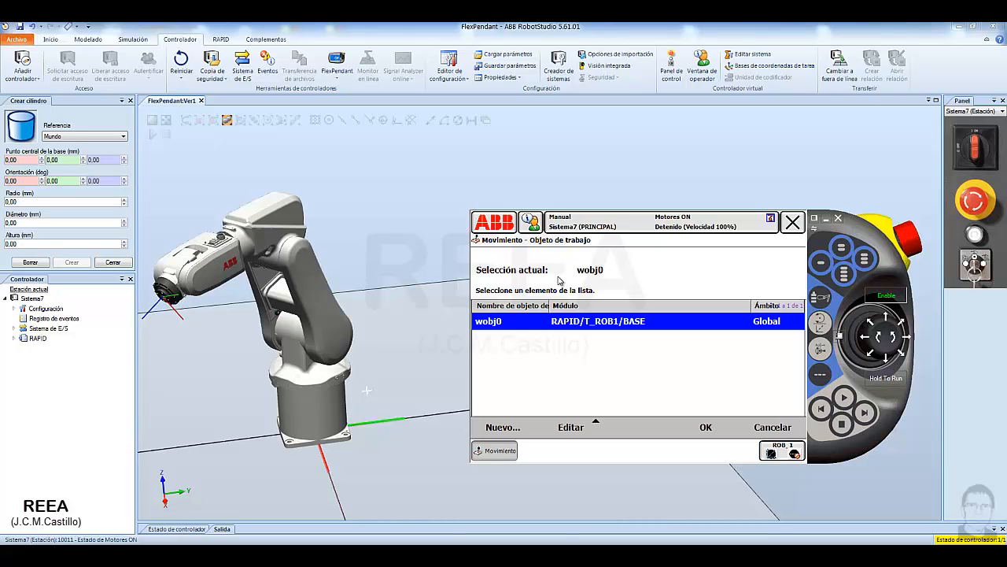
pyautogui.click(779, 431)
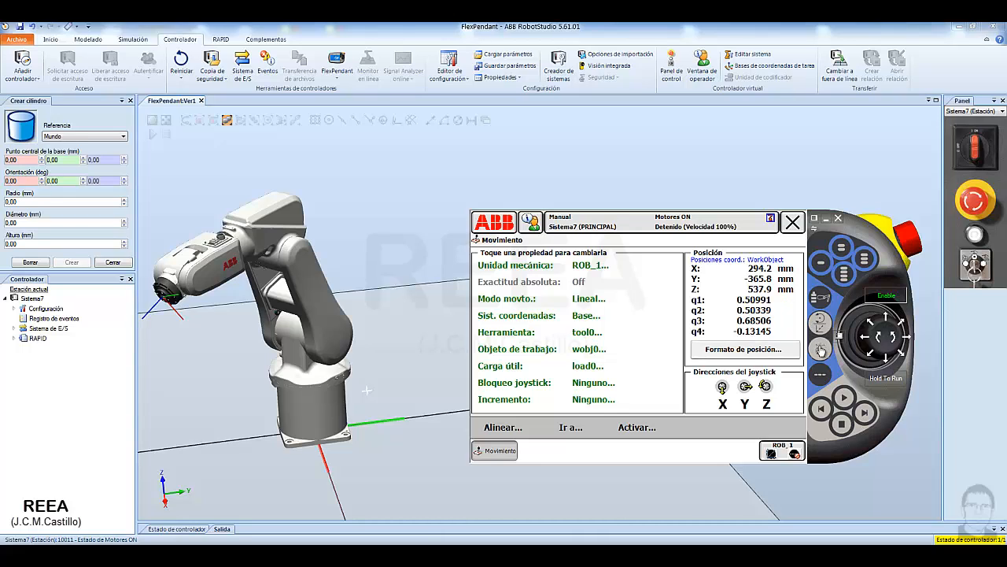
# Switch the motion mode to Ejes 1-3 and close the virtual FlexPendant
pyautogui.click(821, 351)
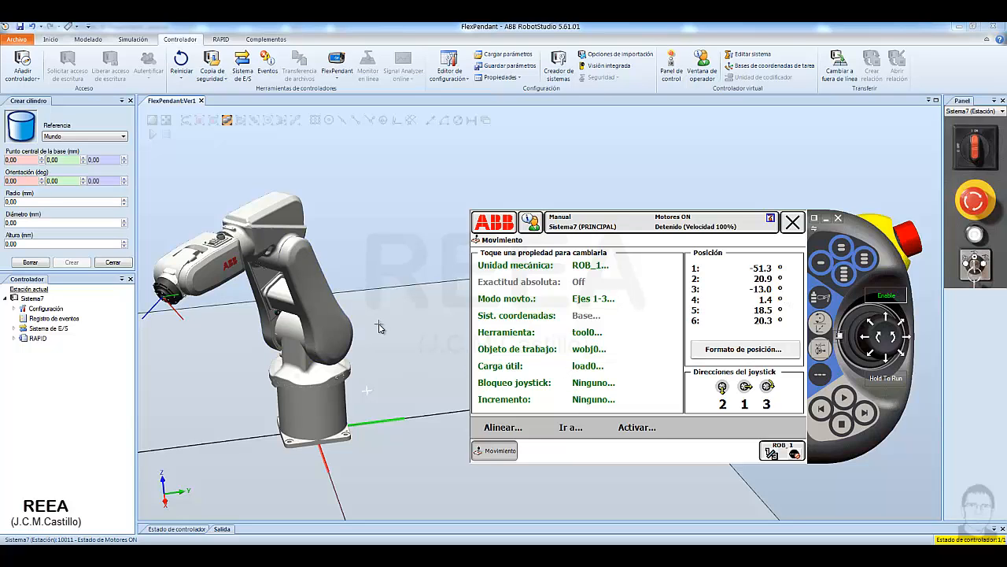
pyautogui.click(827, 221)
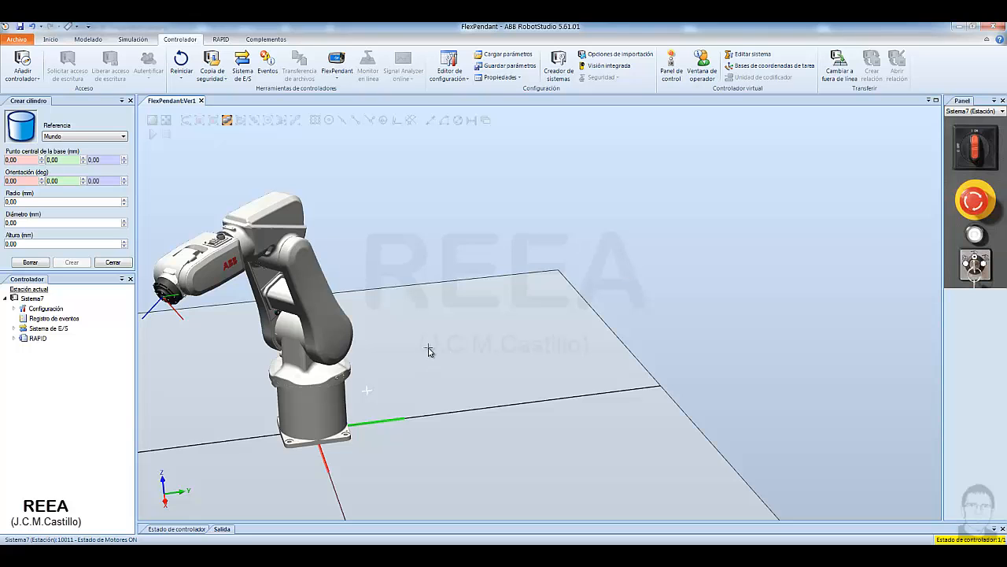
# Create a solid cylinder at the world origin with a 3 mm radius and a 100 mm height
pyautogui.keyDown('ctrl'); pyautogui.keyDown('shift'); pyautogui.moveTo(434, 349); pyautogui.dragTo(575, 385); pyautogui.keyUp('shift'); pyautogui.keyUp('ctrl')
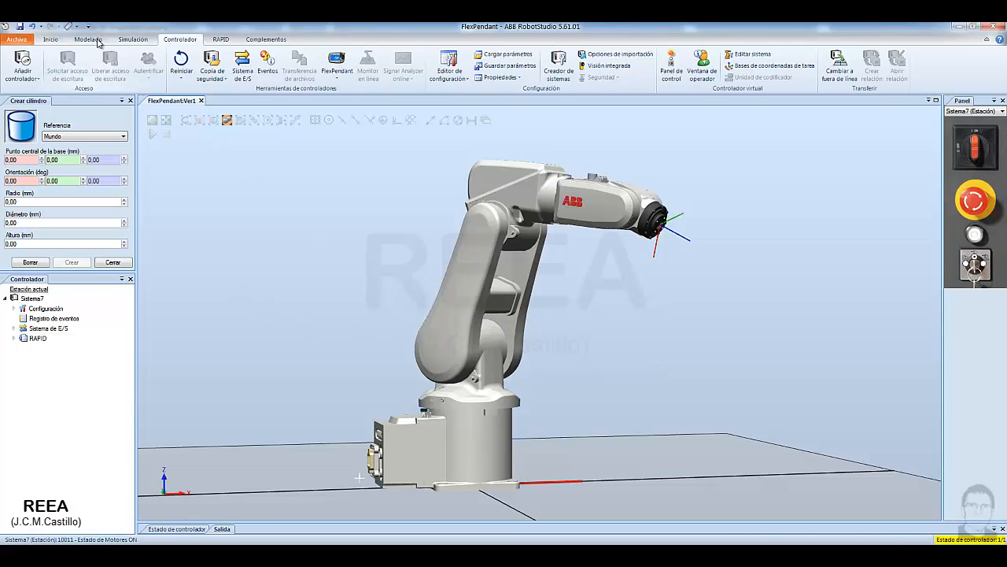
pyautogui.click(96, 40)
pyautogui.click(232, 78)
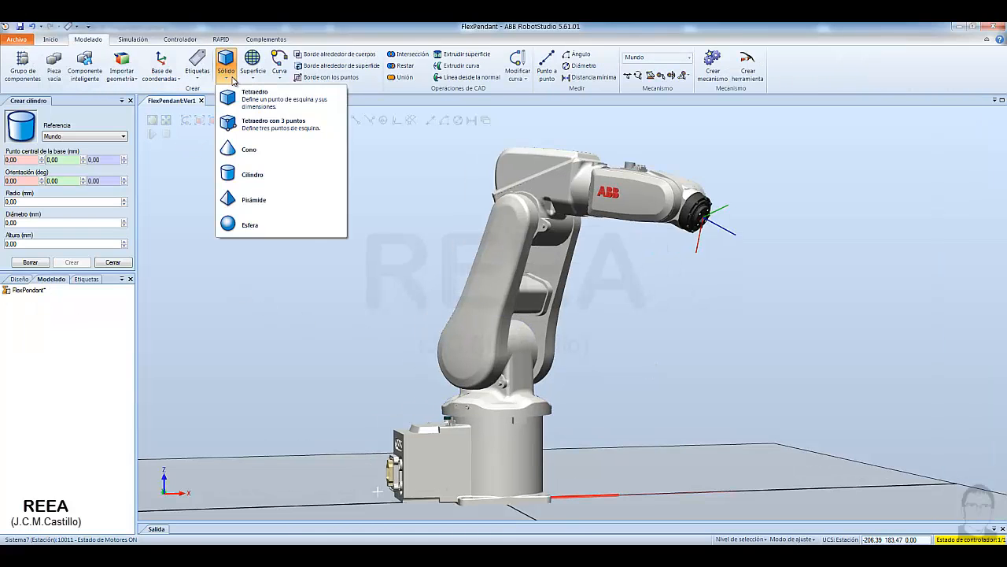
pyautogui.click(264, 175)
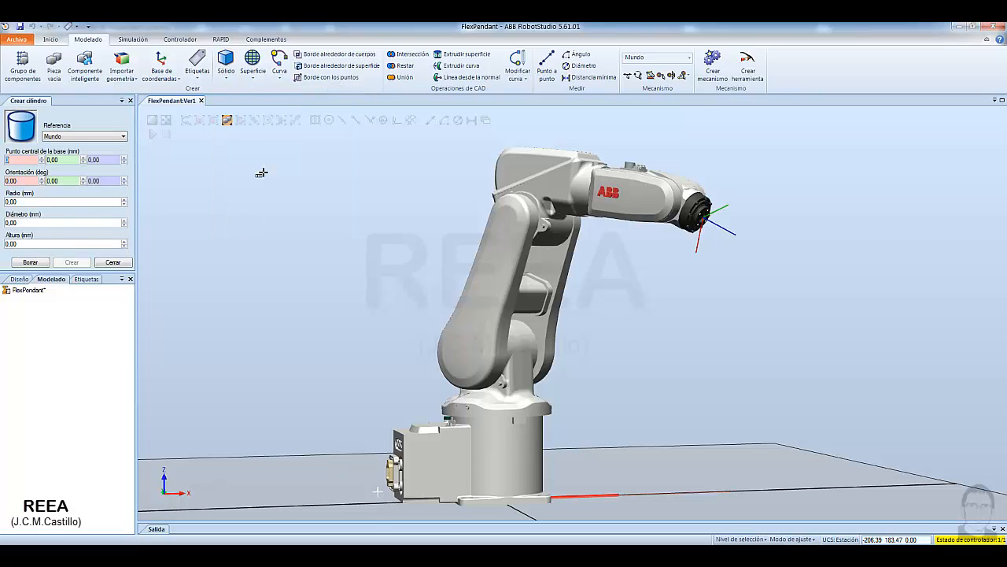
pyautogui.click(44, 203)
pyautogui.click(31, 244)
pyautogui.write('0')
pyautogui.press('BackSpace')
pyautogui.write('100')
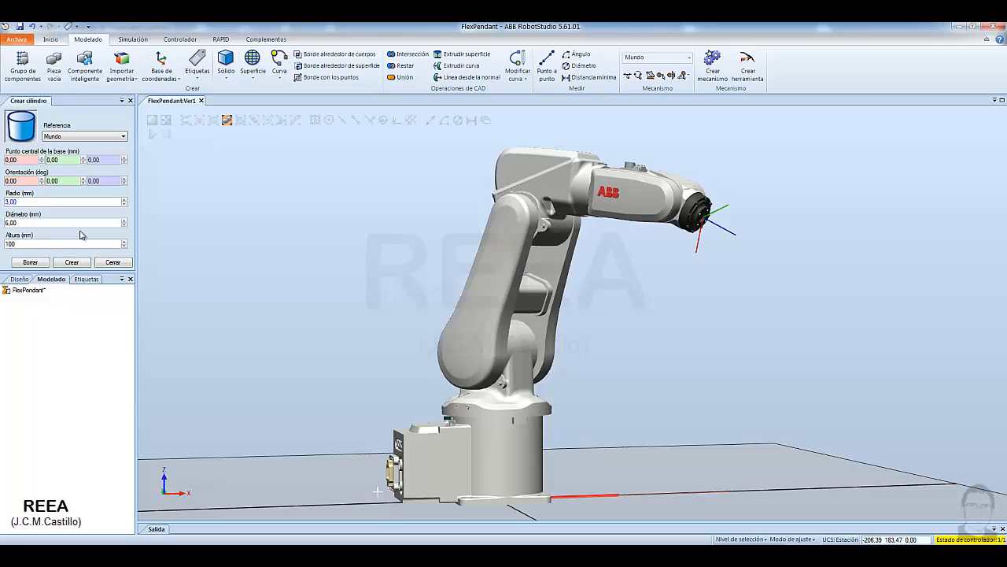
pyautogui.click(72, 262)
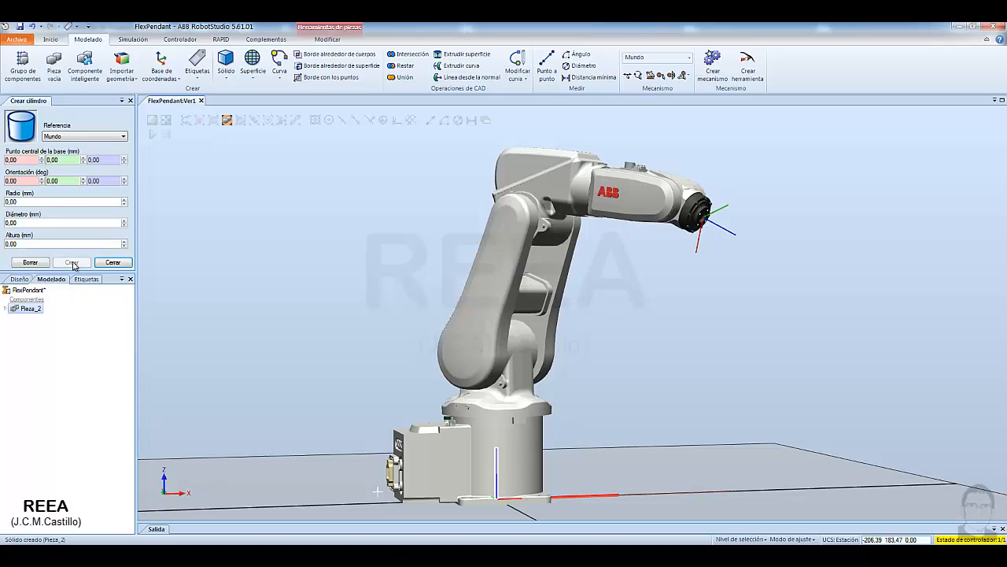
# Rename the new cylinder part as Tornillo in the station layout
pyautogui.click(6, 308)
pyautogui.click(18, 280)
pyautogui.click(30, 337)
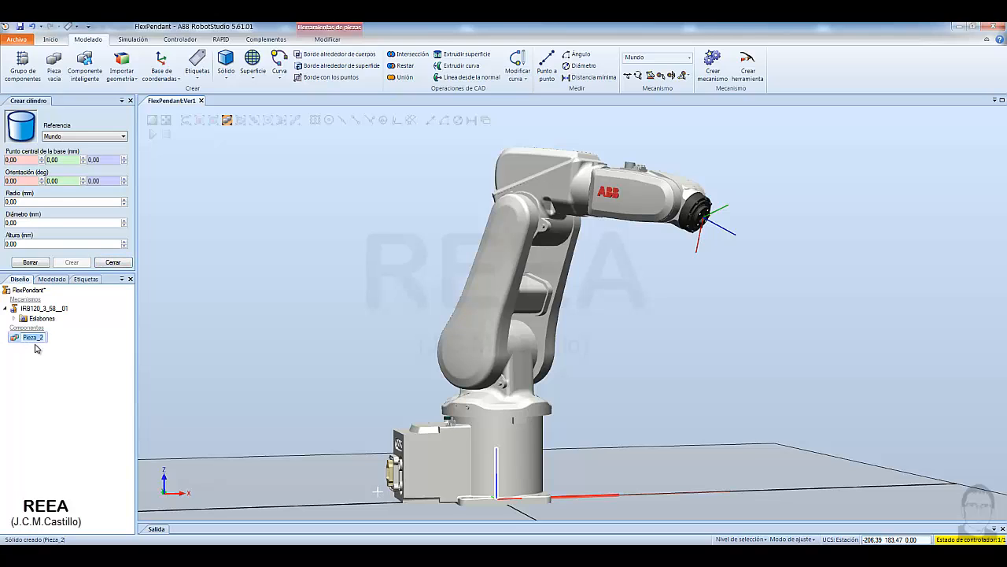
pyautogui.press('F2')
pyautogui.write('Tomillo')
pyautogui.press('Return')
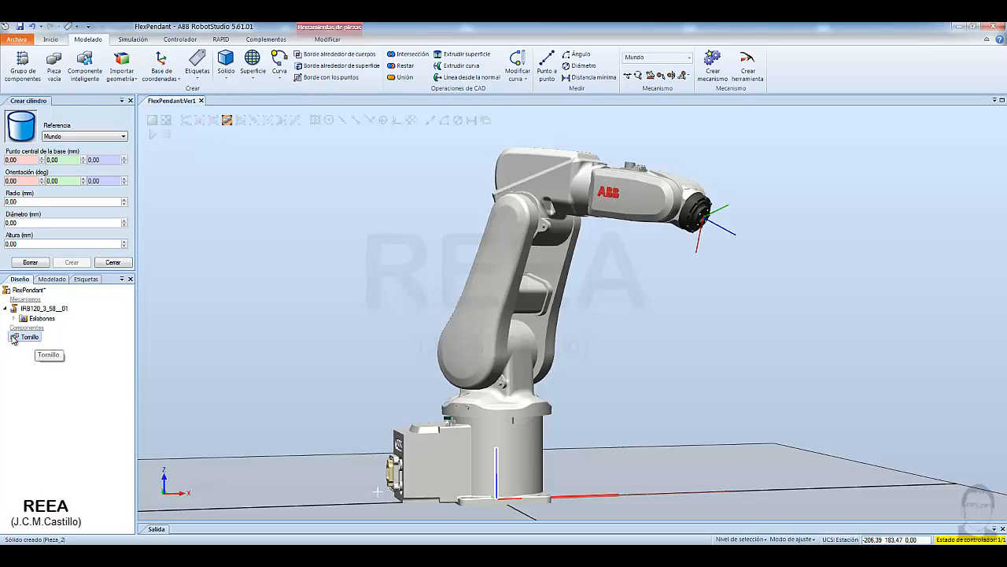
# Dismiss the tool creation wizard and attach Tornillo to the IRB120_3_58__01 robot, updating the part's position
pyautogui.click(749, 72)
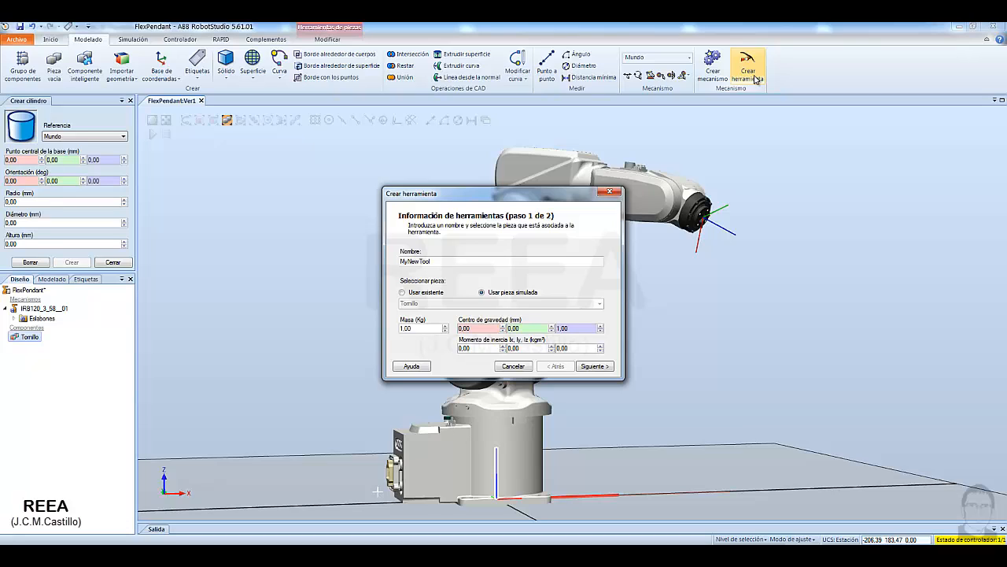
pyautogui.click(610, 191)
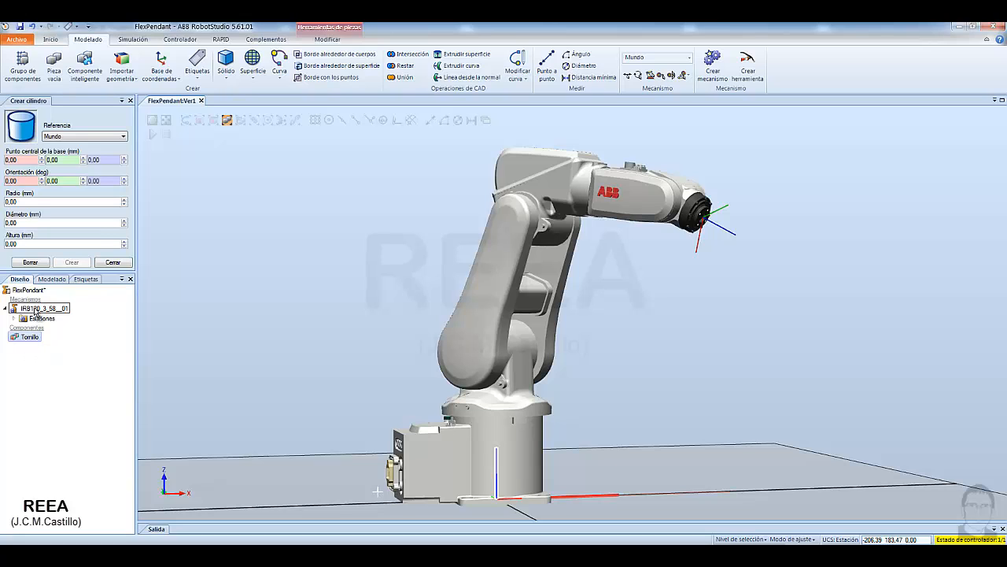
pyautogui.moveTo(35, 313); pyautogui.dragTo(35, 312)
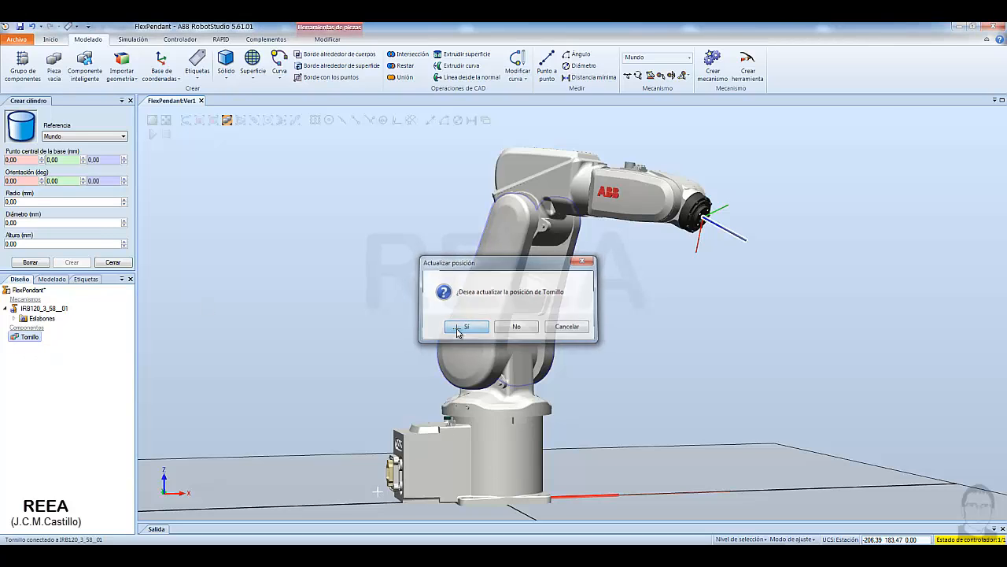
pyautogui.click(464, 326)
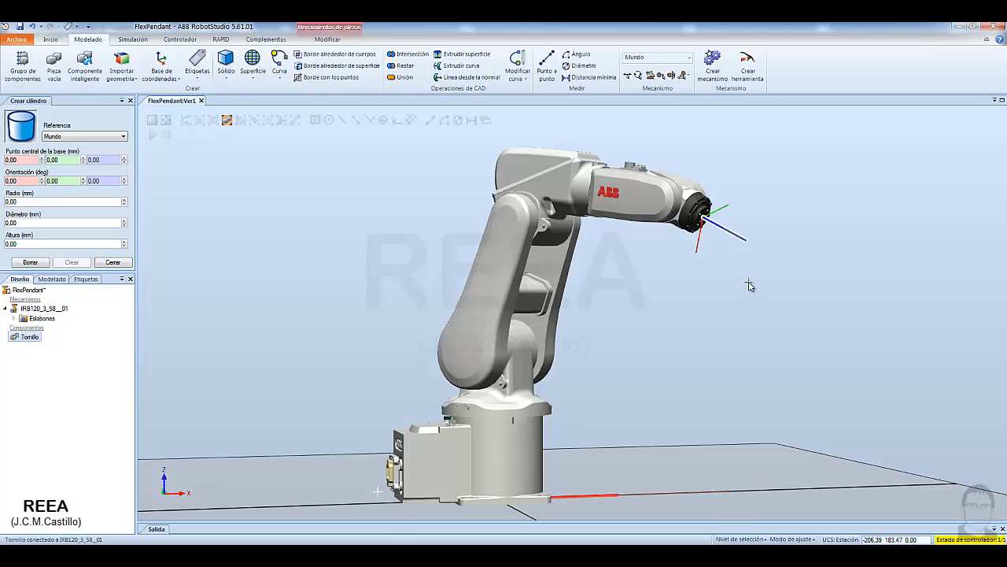
# Reopen the virtual FlexPendant and show the tooldata entries in Datos de programa
pyautogui.keyDown('ctrl'); pyautogui.keyDown('shift'); pyautogui.moveTo(722, 285); pyautogui.dragTo(669, 295); pyautogui.keyUp('shift'); pyautogui.keyUp('ctrl')
pyautogui.click(573, 333)
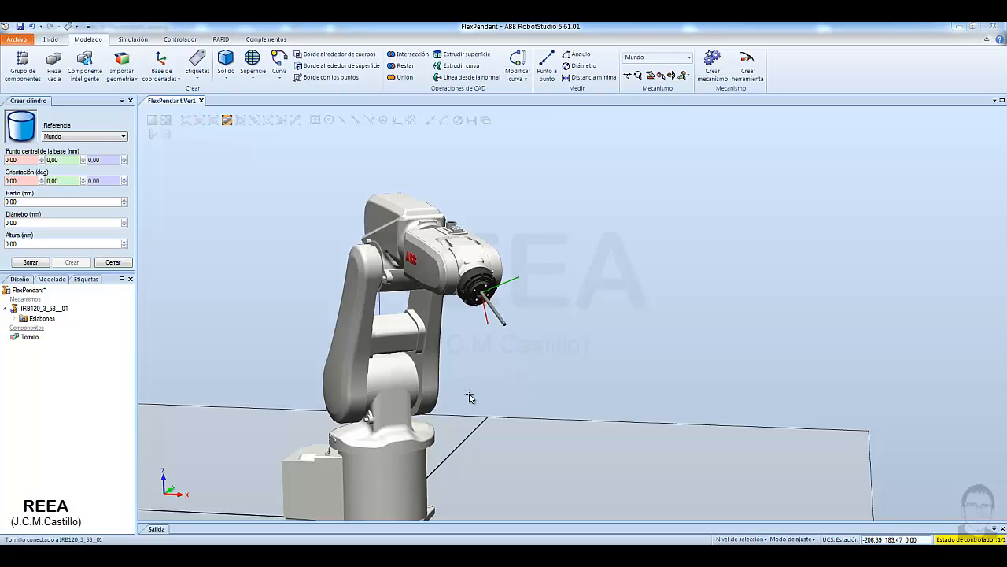
pyautogui.keyDown('ctrl'); pyautogui.moveTo(472, 399); pyautogui.dragTo(450, 382); pyautogui.keyUp('ctrl')
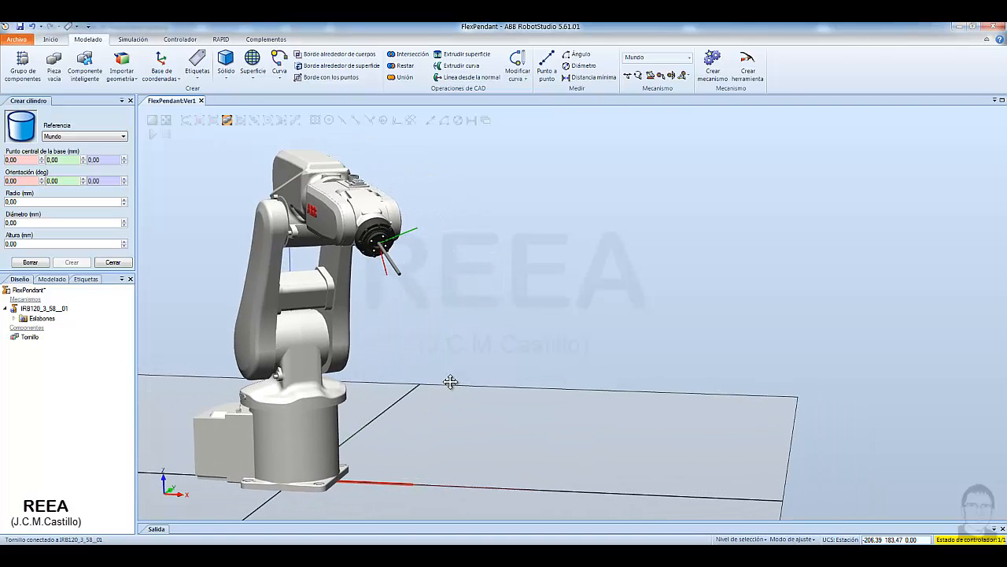
pyautogui.click(180, 39)
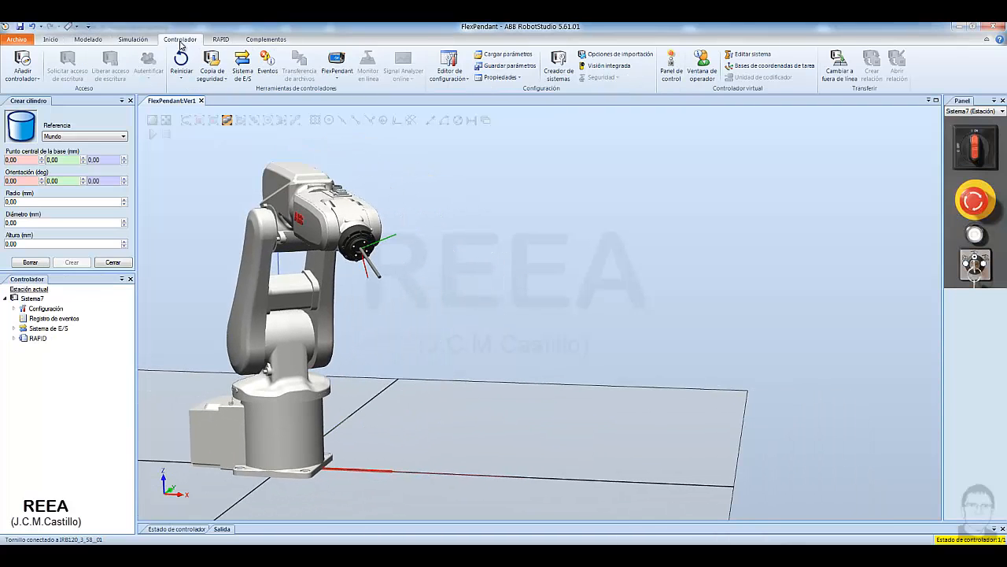
pyautogui.click(337, 62)
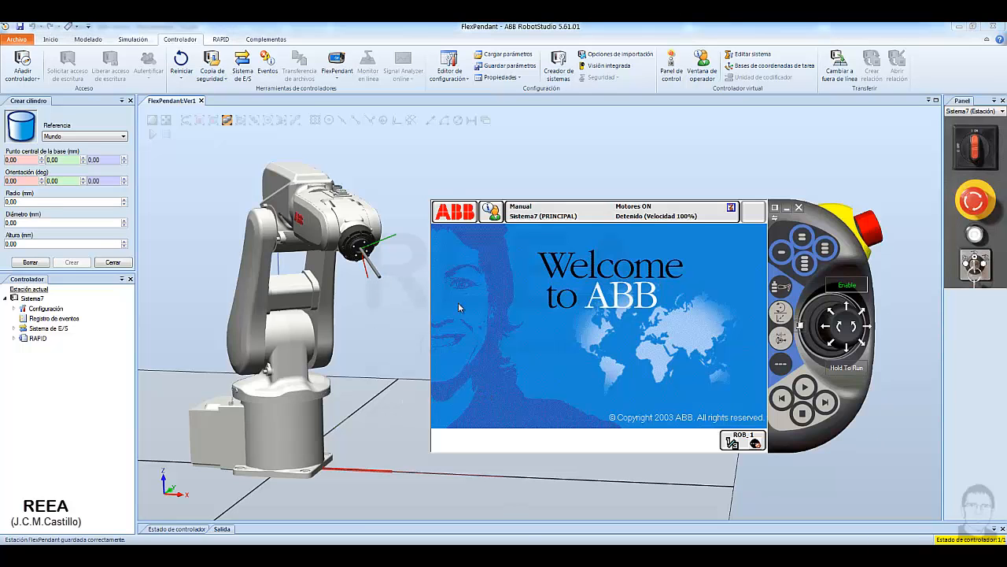
pyautogui.click(456, 218)
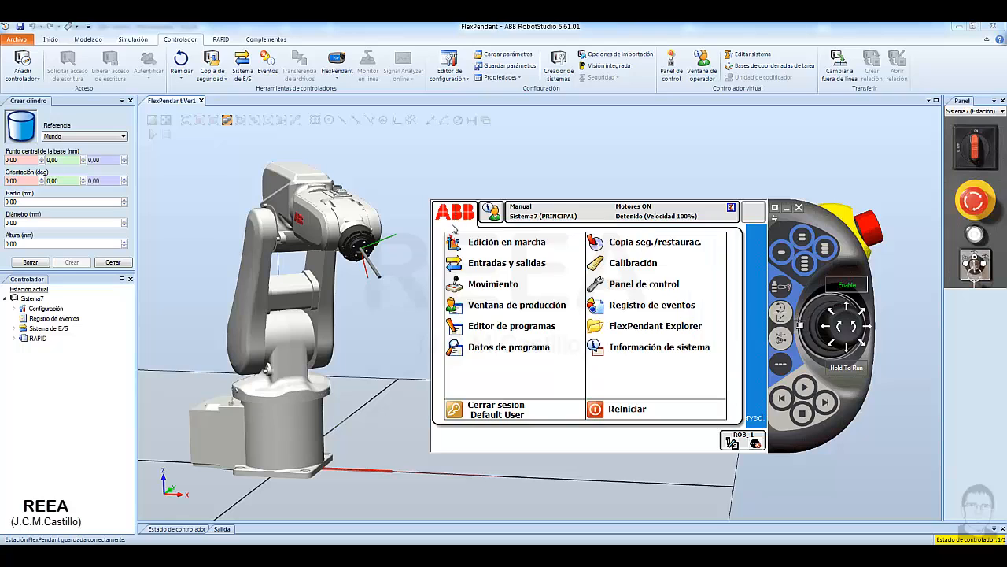
pyautogui.click(497, 350)
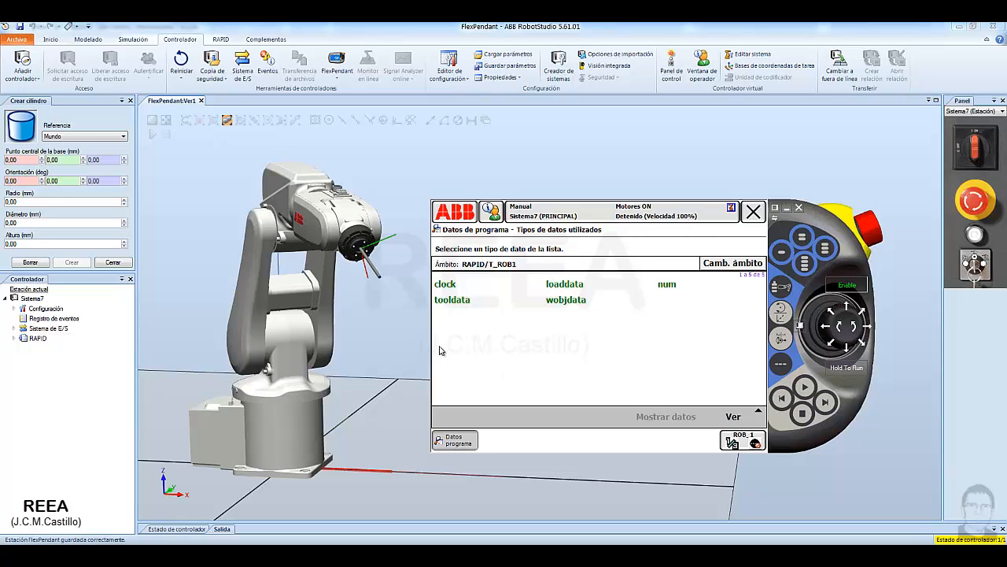
pyautogui.click(457, 303)
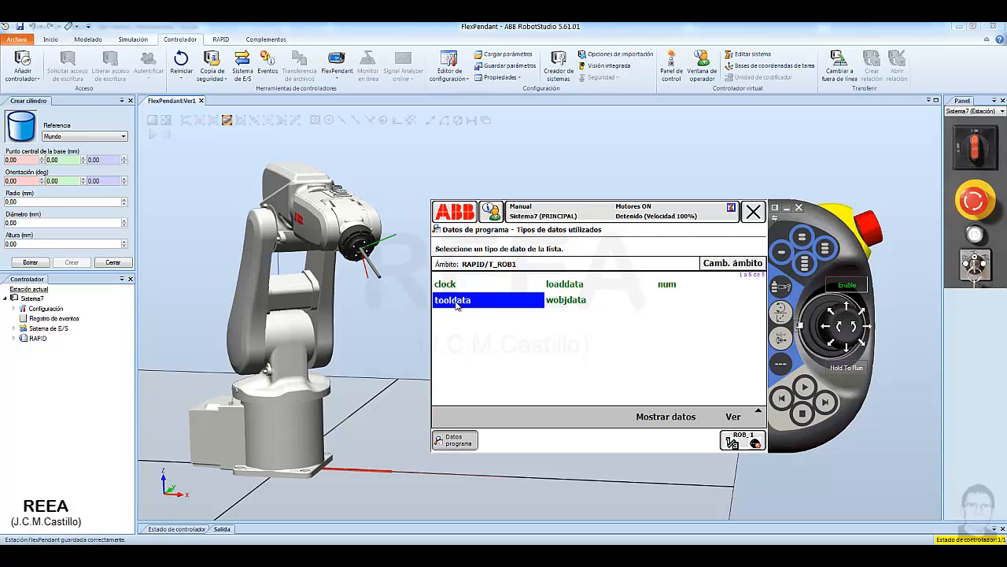
pyautogui.click(457, 304)
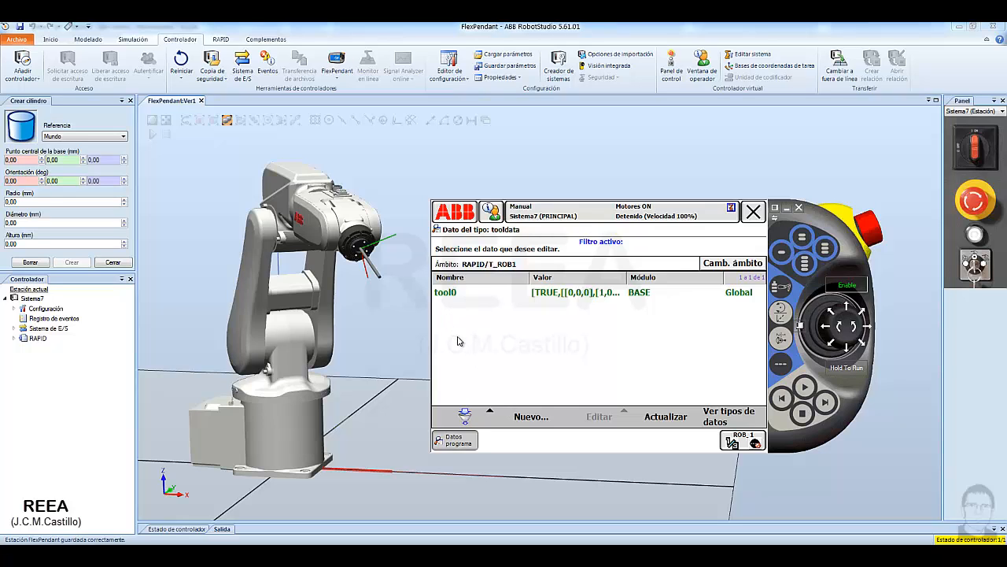
# Declare a new tooldata named Tool_tornillo, keeping the default scope, storage type, task and module
pyautogui.click(539, 417)
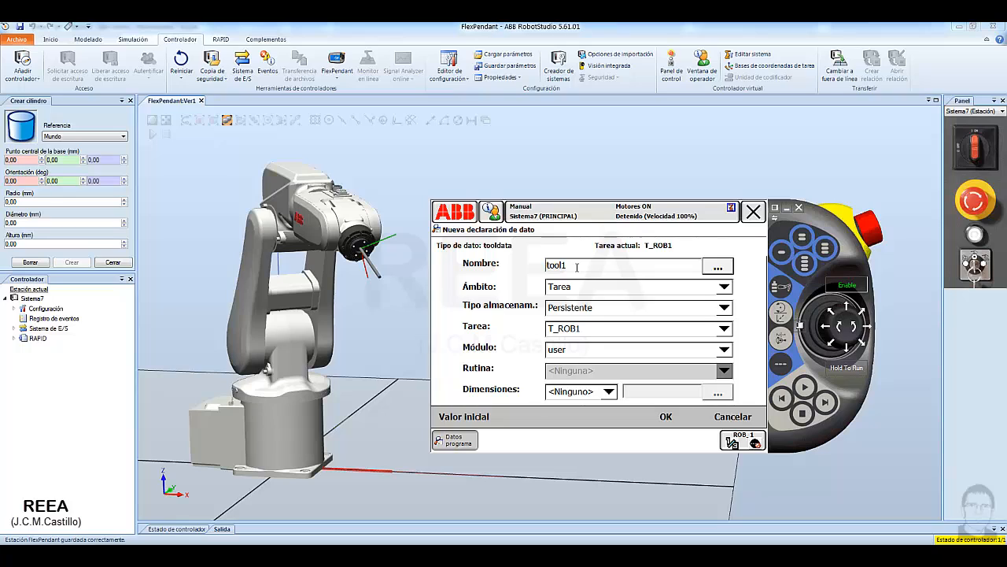
pyautogui.doubleClick(534, 264)
pyautogui.write('T')
pyautogui.click(666, 417)
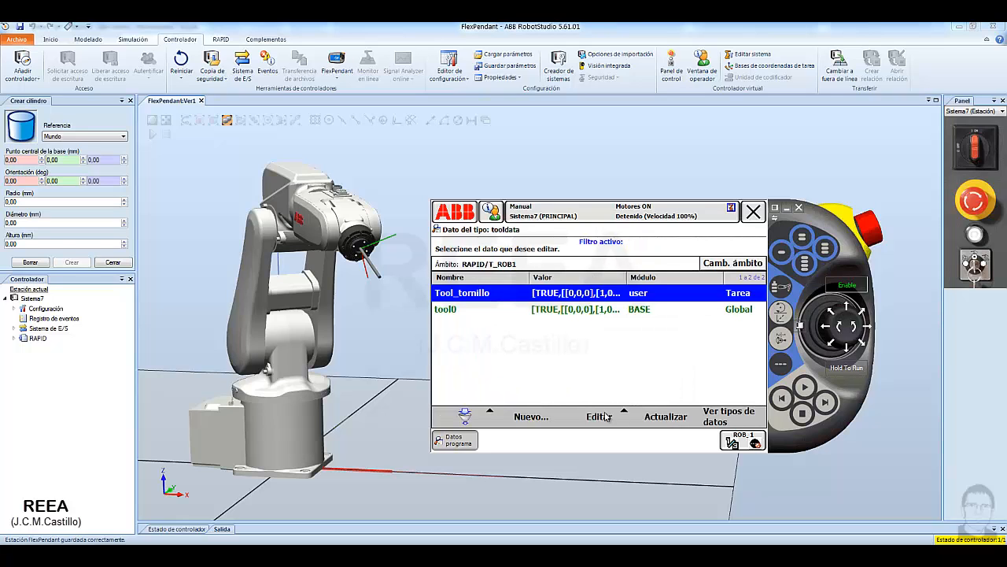
# Edit the values of the Tool_Tornillo tooldata, setting the tool frame's translation z to 100
pyautogui.click(606, 418)
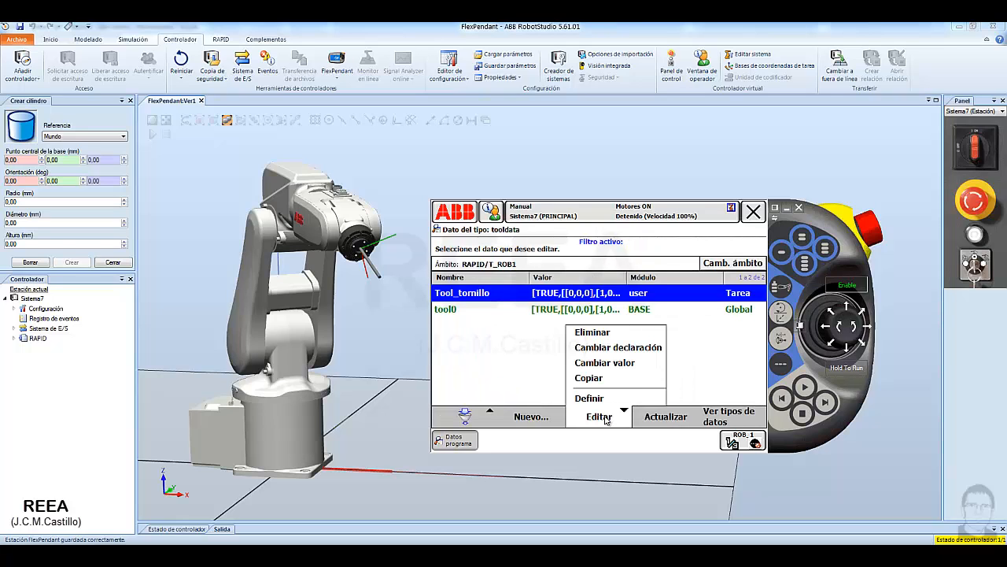
pyautogui.click(629, 363)
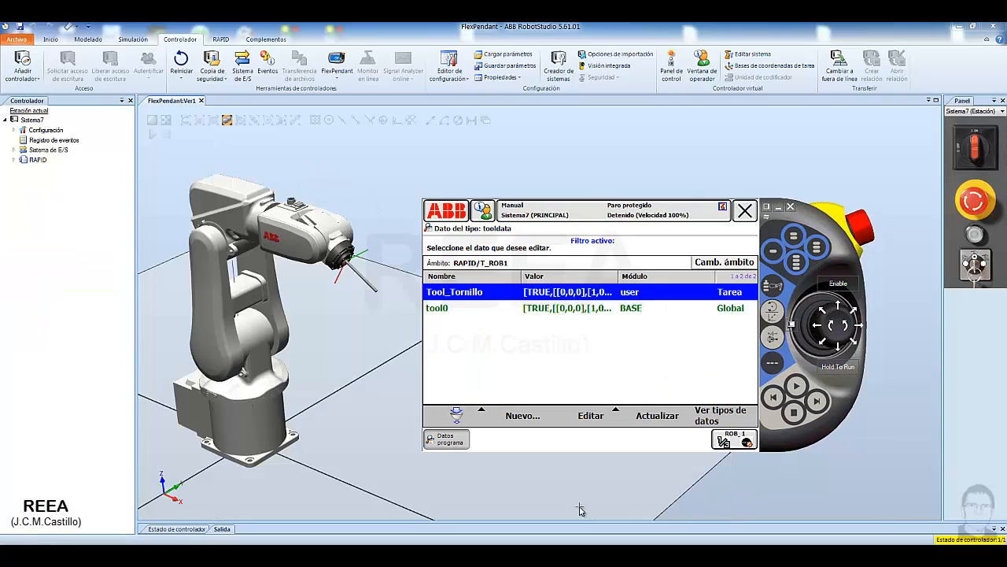
pyautogui.click(608, 415)
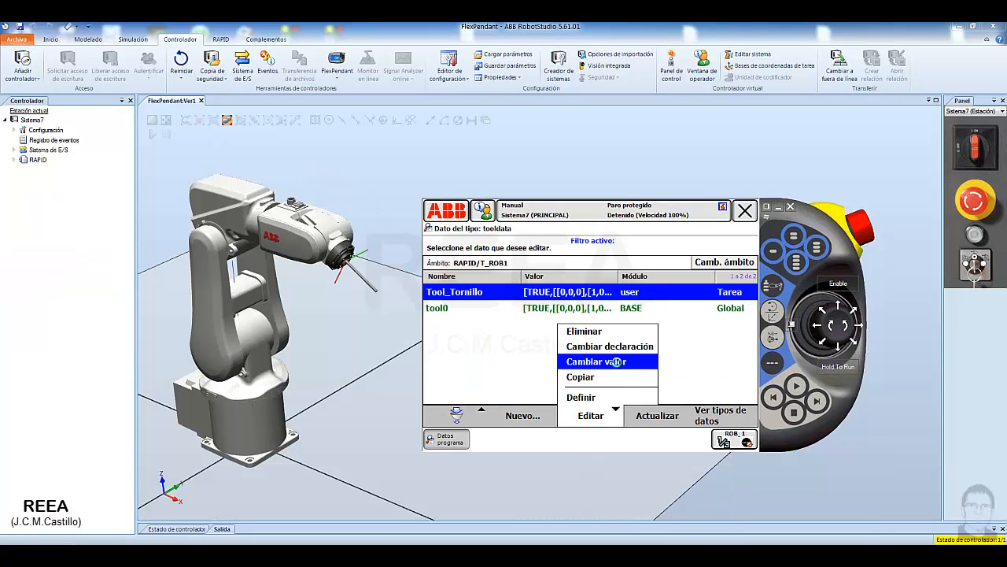
pyautogui.click(618, 362)
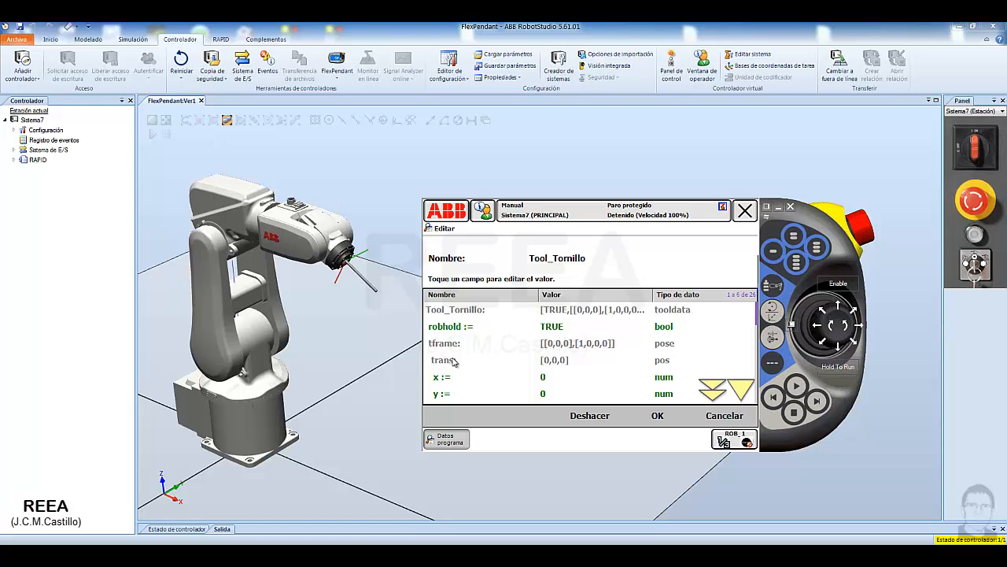
pyautogui.click(714, 388)
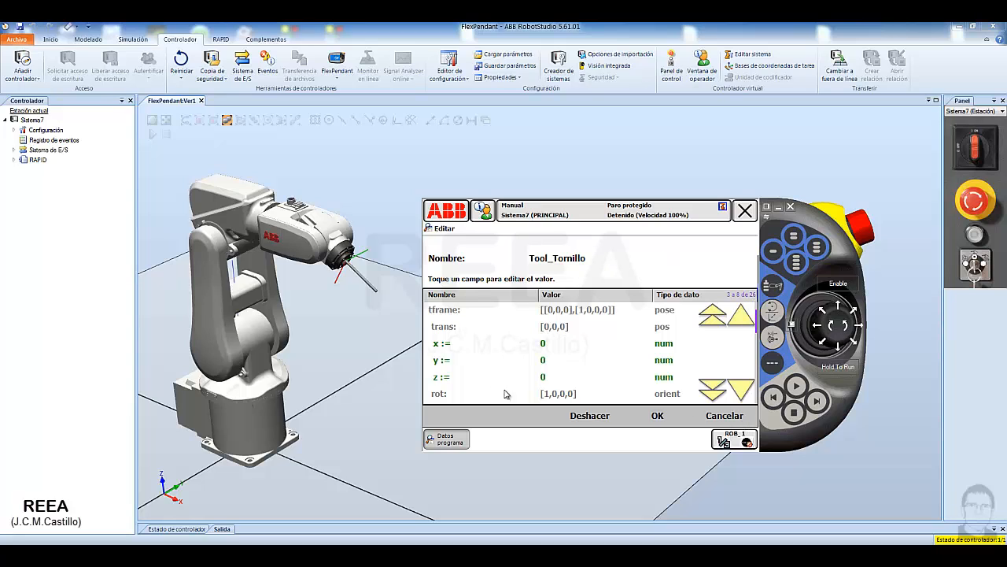
pyautogui.click(746, 321)
pyautogui.click(746, 321)
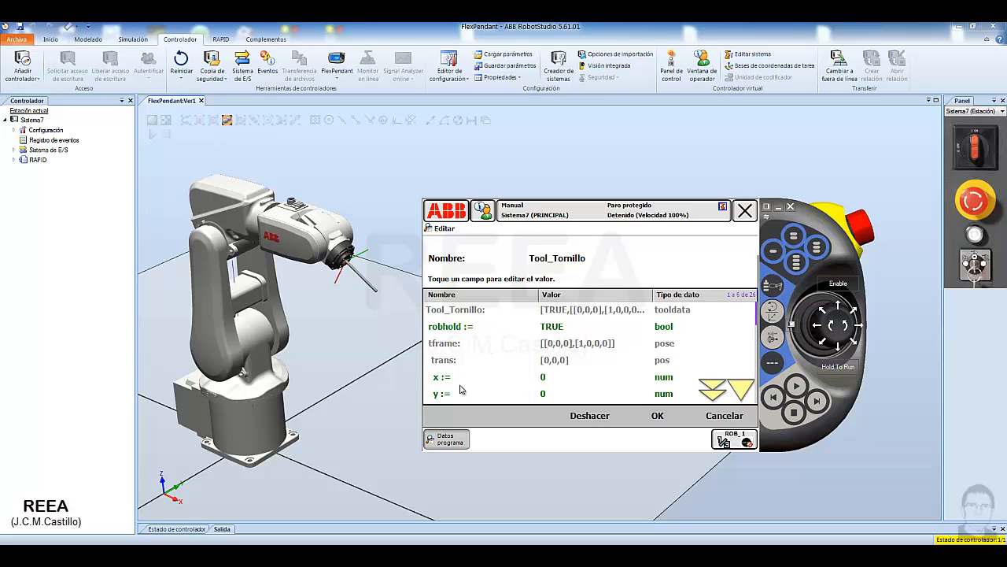
pyautogui.click(743, 389)
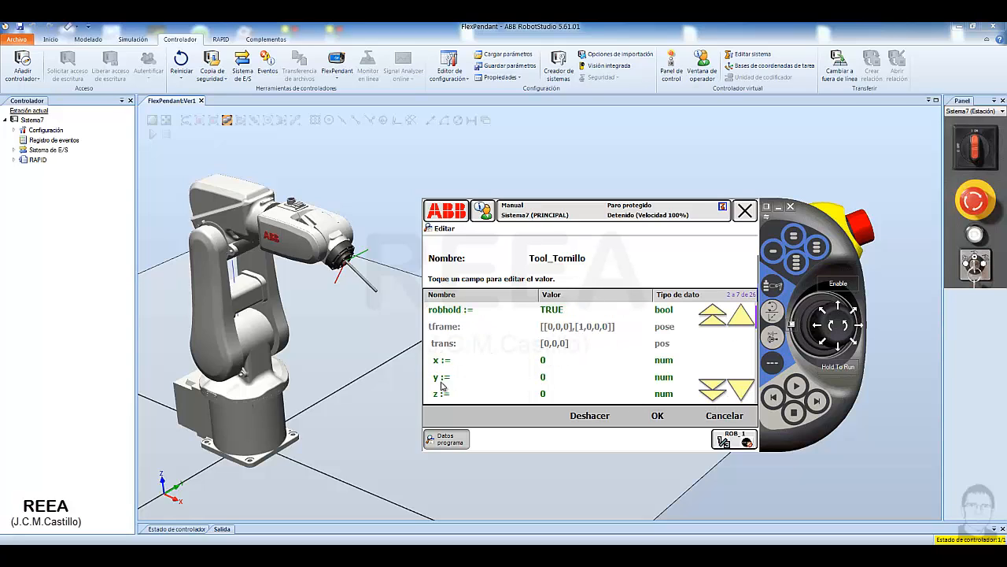
pyautogui.click(743, 391)
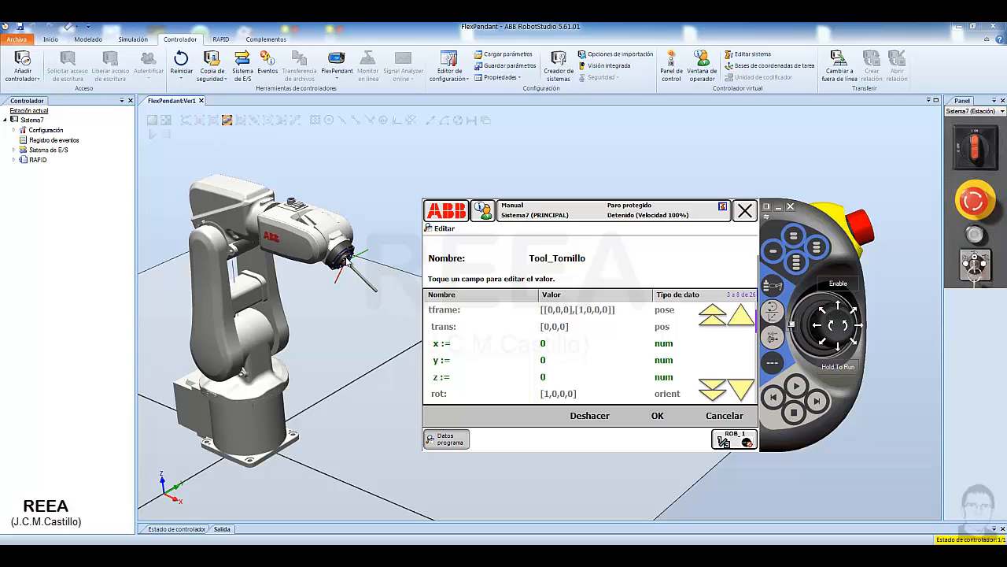
pyautogui.click(544, 383)
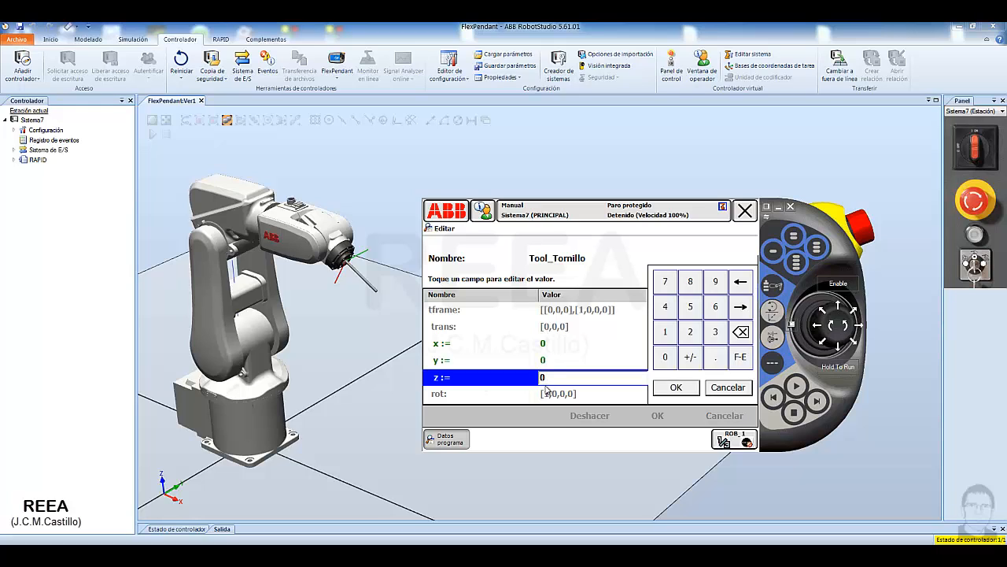
pyautogui.doubleClick(543, 377)
pyautogui.write('100')
pyautogui.click(676, 387)
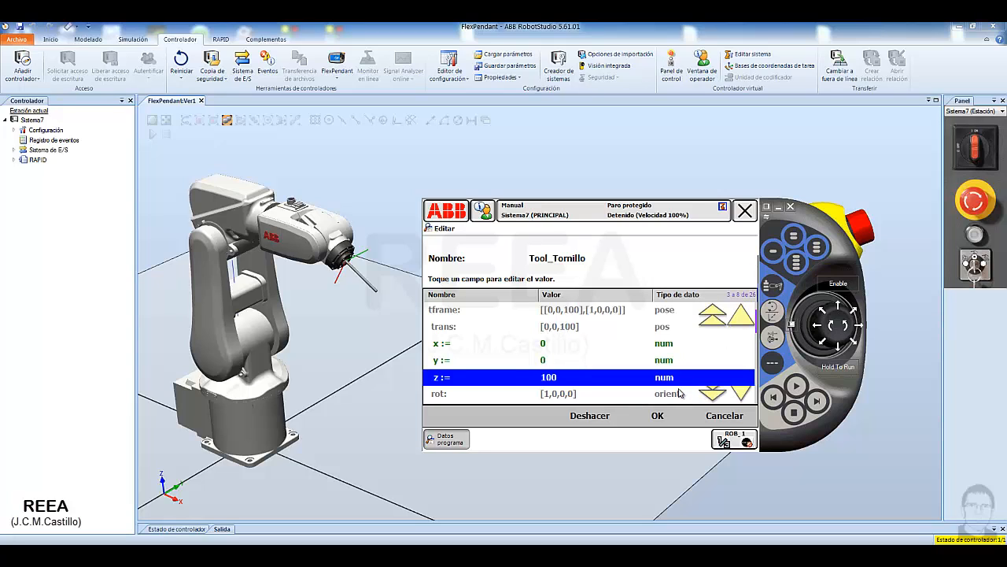
# Set the mass in Tool_Tornillo's load data to 0.1
pyautogui.click(740, 392)
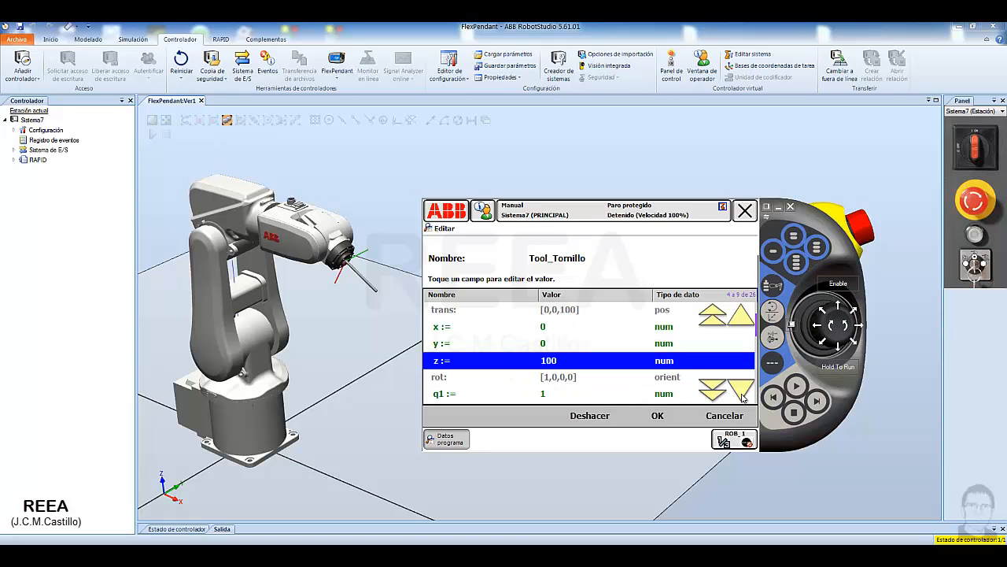
pyautogui.click(741, 392)
pyautogui.click(740, 391)
pyautogui.click(741, 392)
pyautogui.click(740, 392)
pyautogui.click(741, 392)
pyautogui.click(744, 398)
pyautogui.click(744, 397)
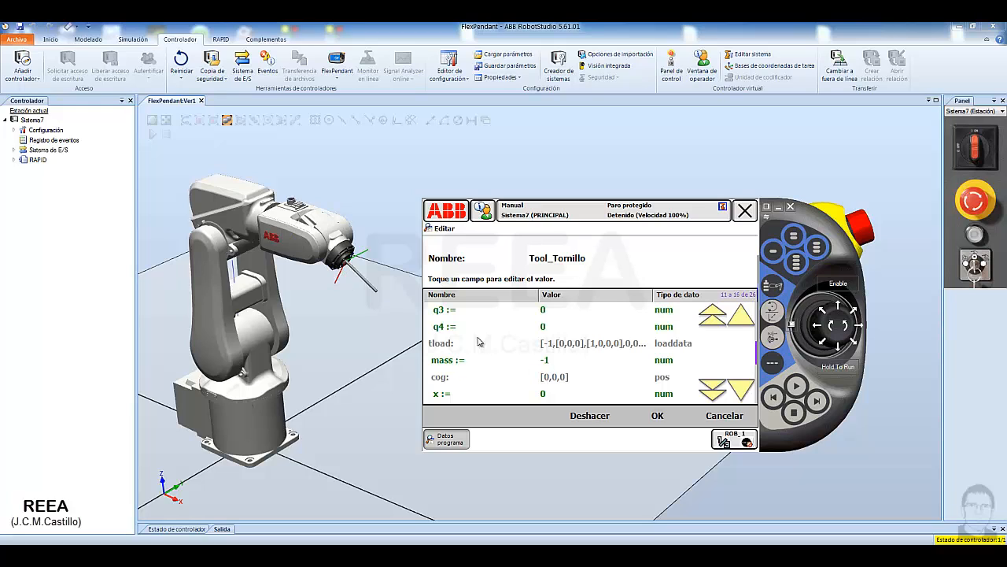
pyautogui.click(550, 362)
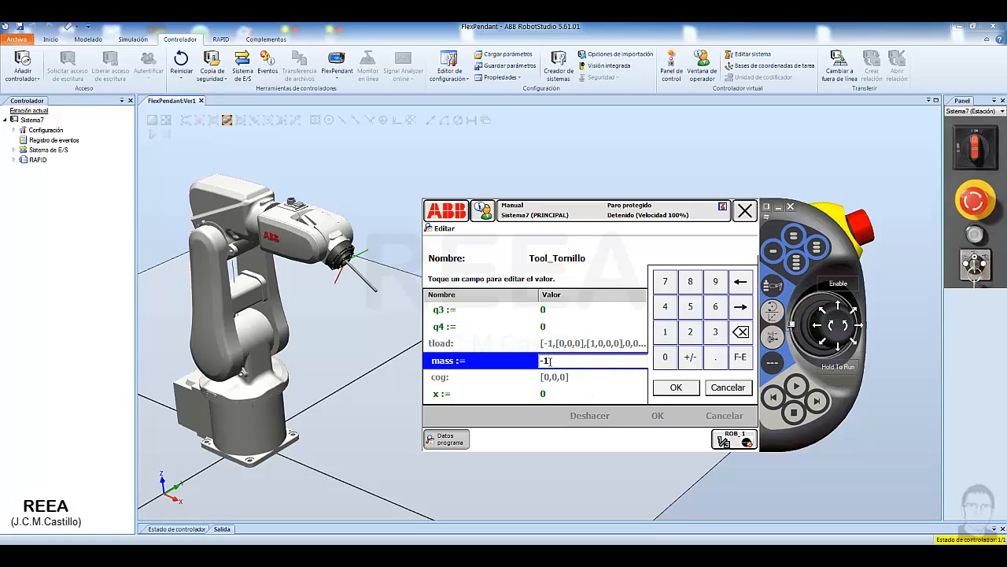
pyautogui.write('0.1')
pyautogui.press('Return')
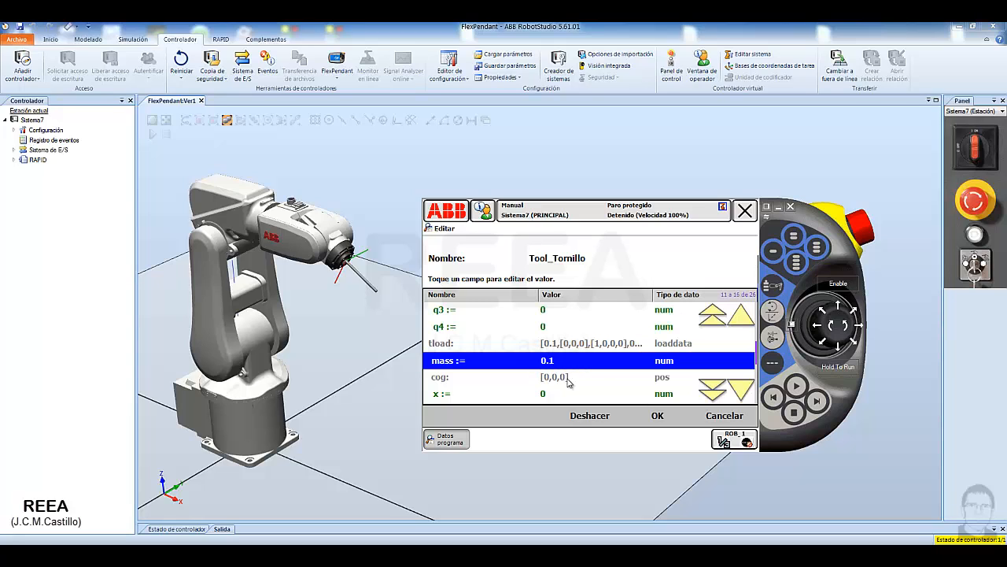
# Set the centre of gravity z of Tool_Tornillo's load to 1 and accept the edited tooldata
pyautogui.click(741, 390)
pyautogui.click(742, 391)
pyautogui.click(742, 390)
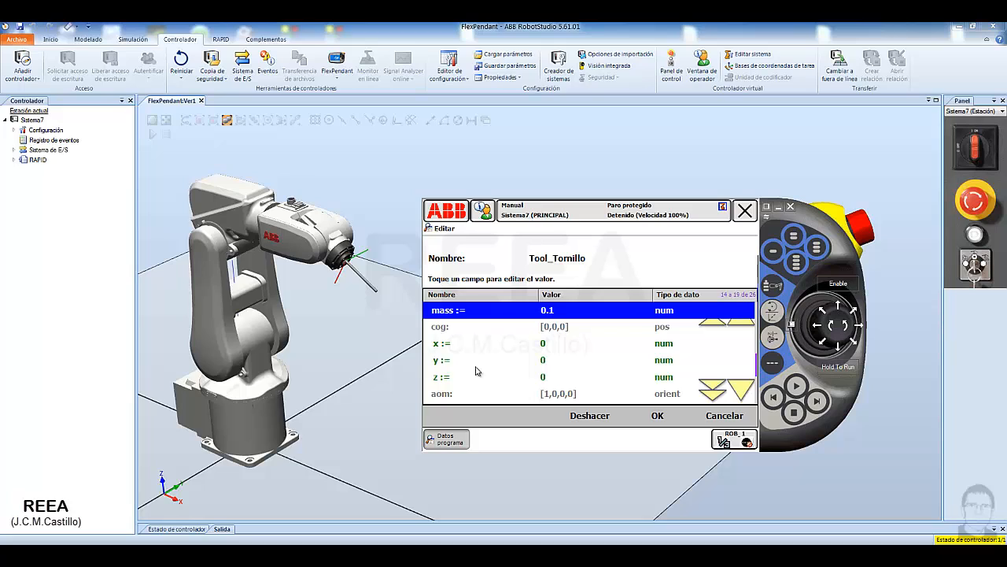
pyautogui.click(540, 378)
pyautogui.write('1')
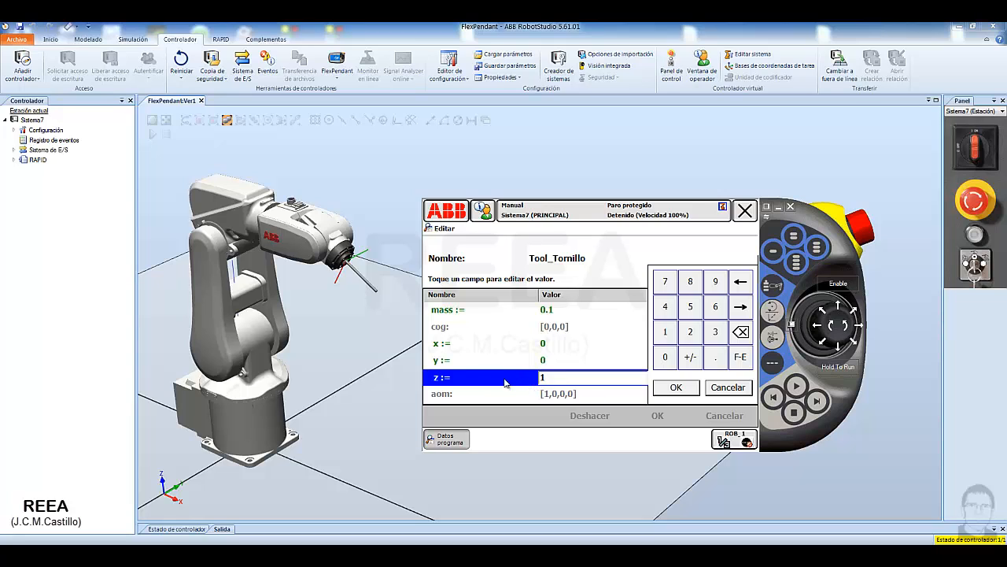
pyautogui.click(678, 389)
pyautogui.click(658, 417)
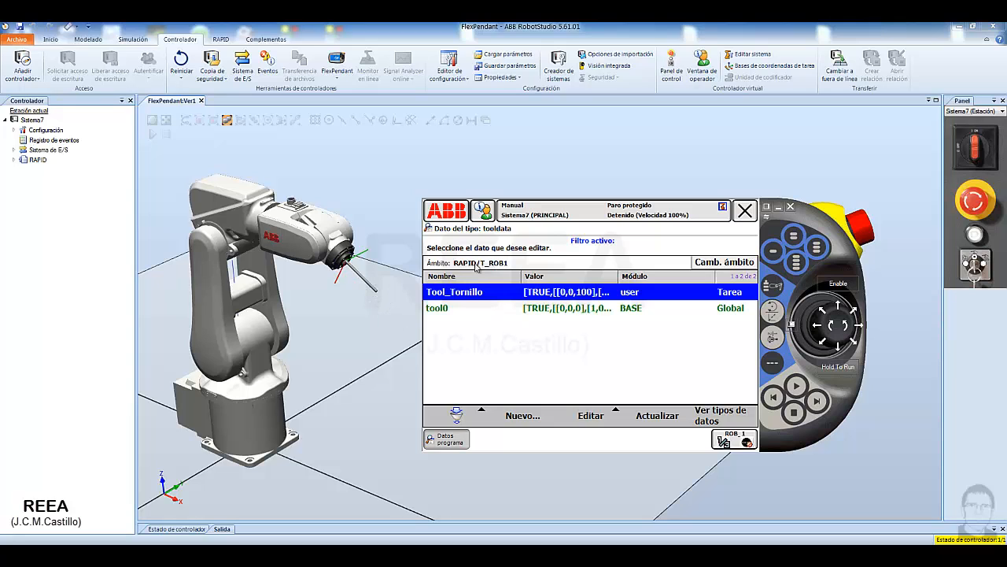
# Set the jogging motion mode to Reorient. in Movimiento, and jog the robot about tool0 with the motors enabled
pyautogui.click(452, 216)
pyautogui.click(479, 288)
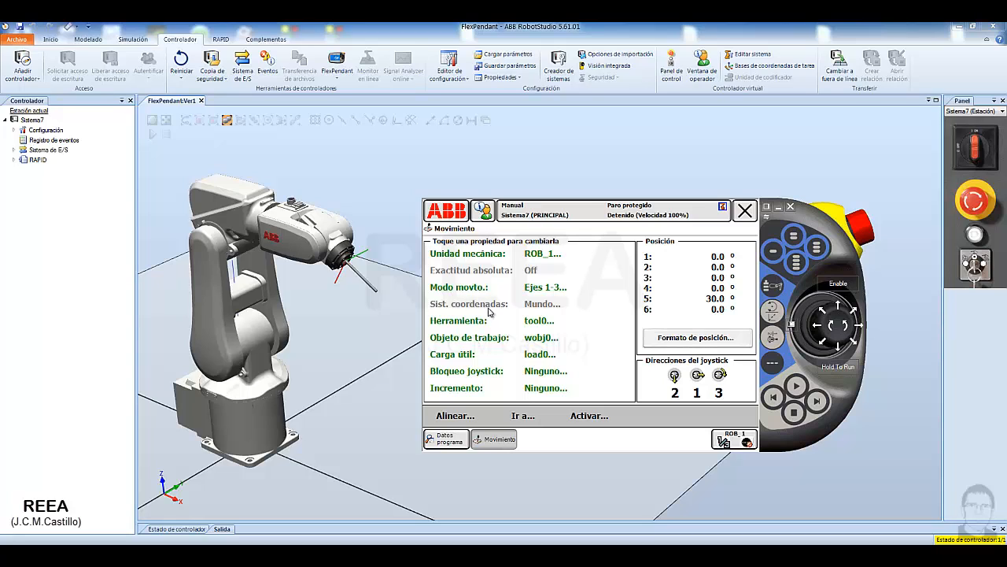
pyautogui.click(469, 288)
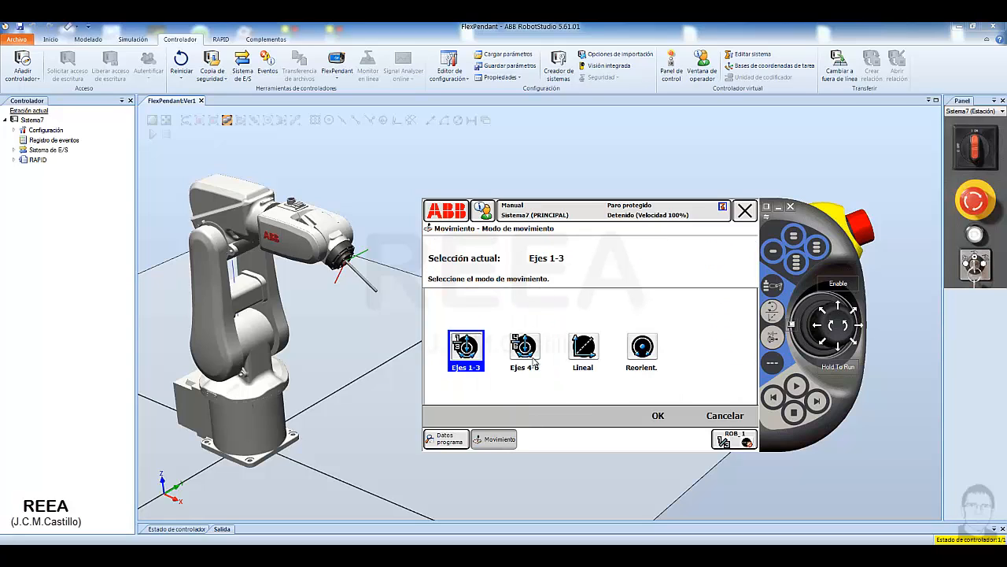
pyautogui.click(642, 350)
pyautogui.click(662, 417)
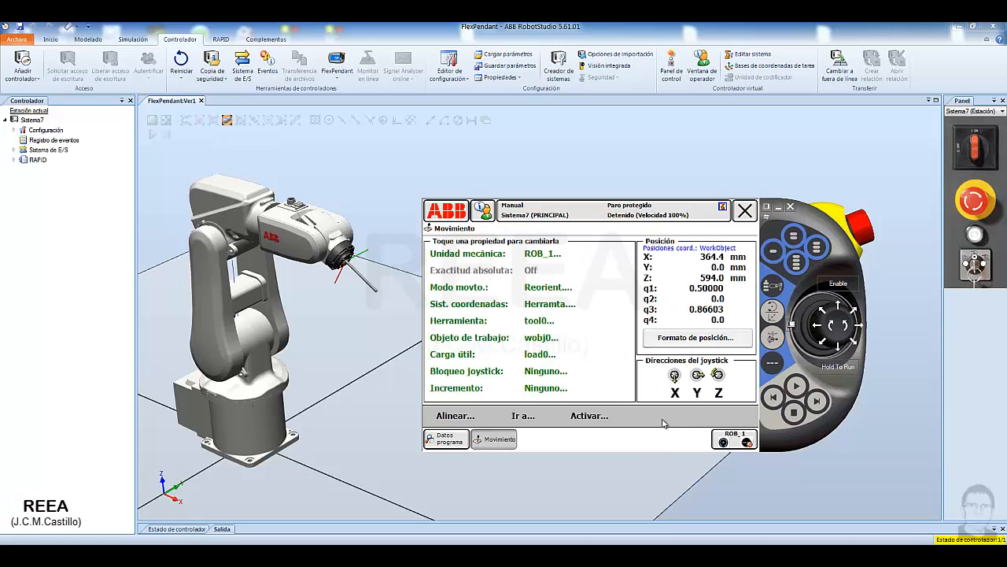
pyautogui.click(842, 287)
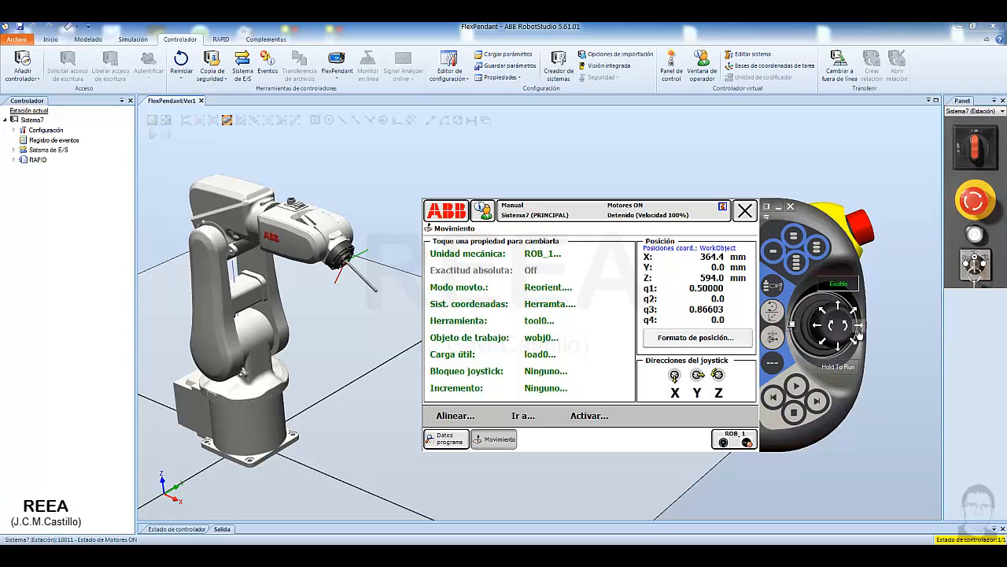
pyautogui.moveTo(855, 346)
pyautogui.mouseDown()
pyautogui.moveTo(821, 336)
pyautogui.moveTo(827, 346)
pyautogui.moveTo(856, 318)
pyautogui.moveTo(842, 352)
pyautogui.moveTo(816, 328)
pyautogui.moveTo(861, 331)
pyautogui.mouseUp()
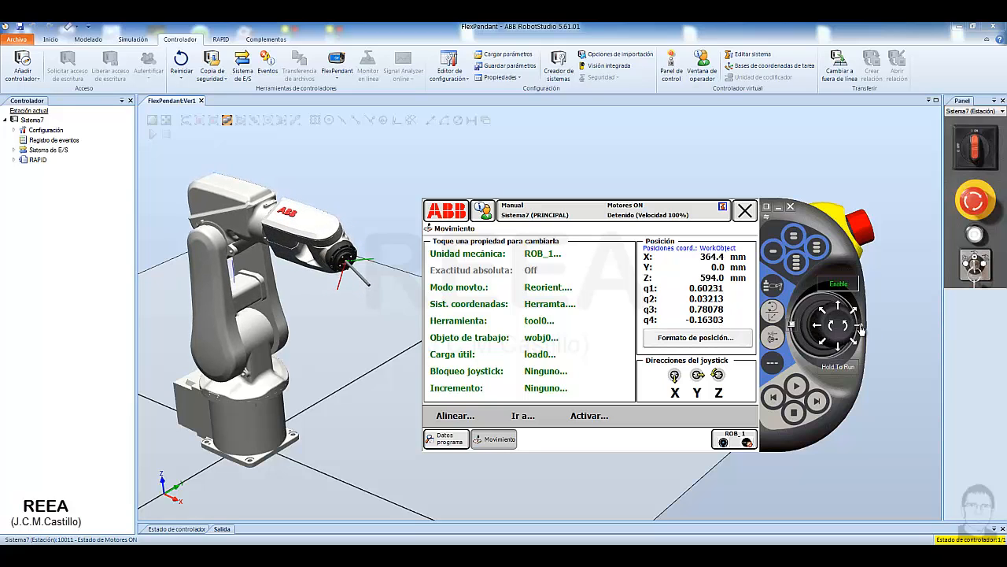
# Choose Tool_Tornillo as the active jogging tool and reorient the robot about the screw's tip in several directions
pyautogui.click(540, 321)
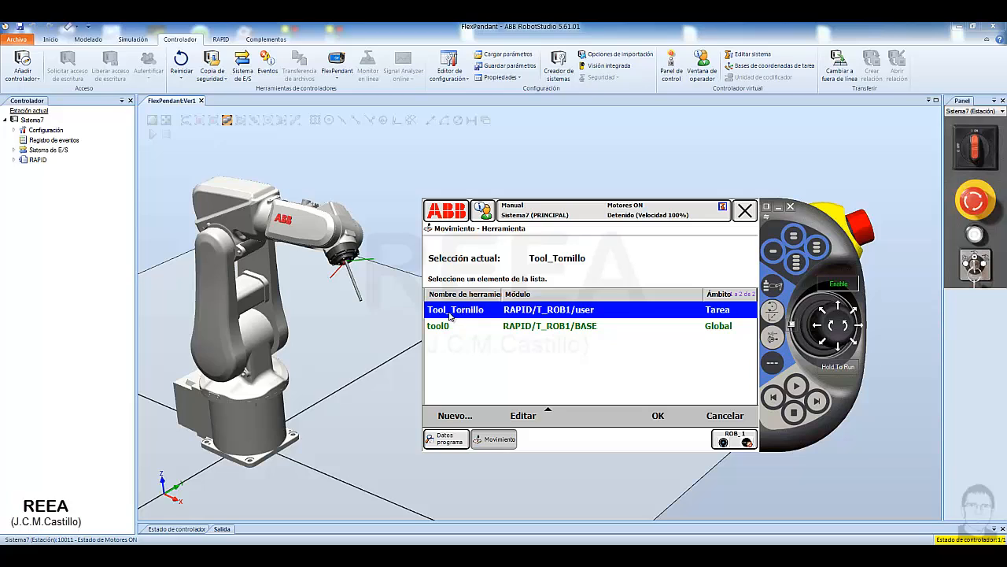
pyautogui.click(657, 416)
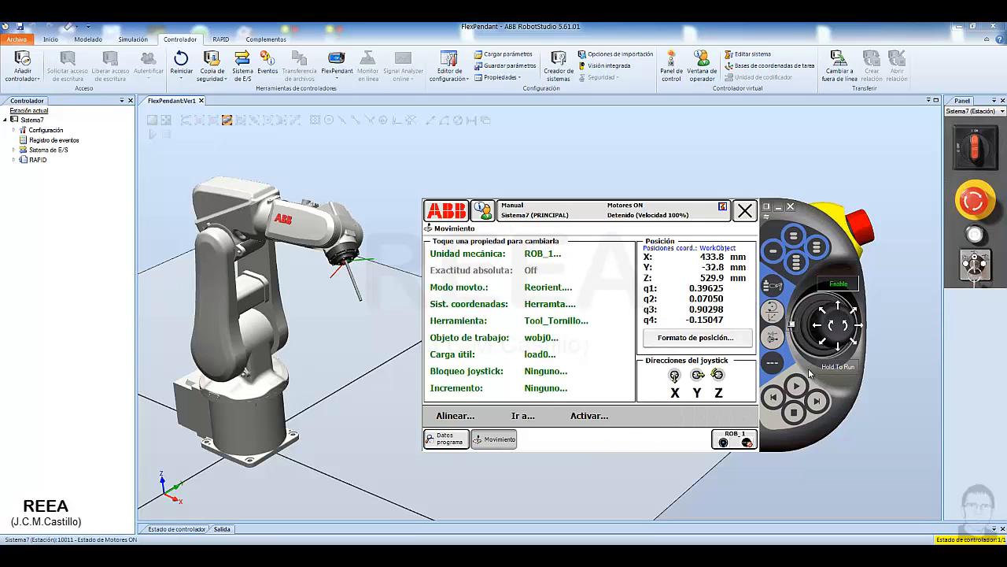
pyautogui.click(821, 346)
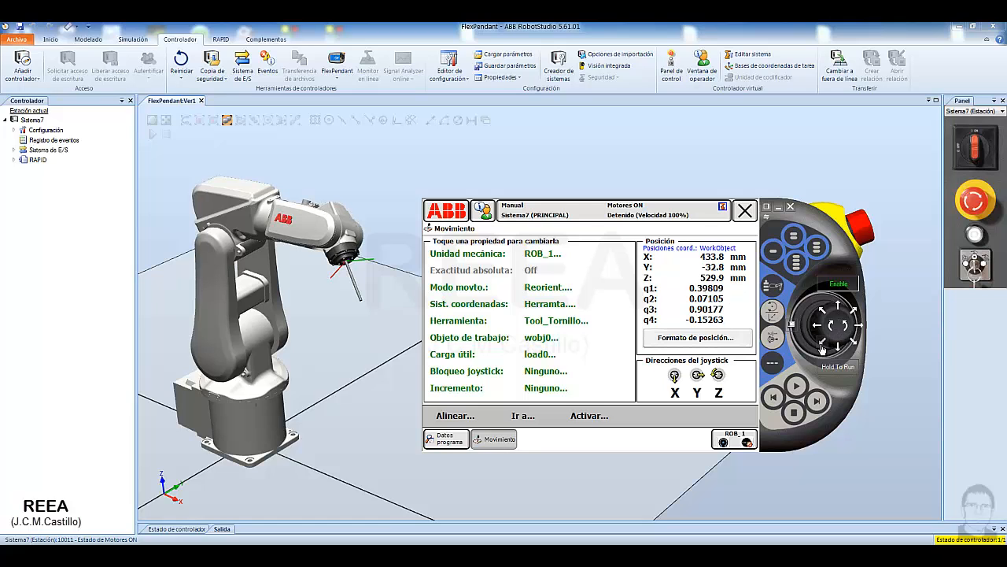
pyautogui.moveTo(822, 347)
pyautogui.mouseDown()
pyautogui.moveTo(827, 319)
pyautogui.moveTo(855, 315)
pyautogui.moveTo(862, 330)
pyautogui.moveTo(817, 329)
pyautogui.mouseUp()
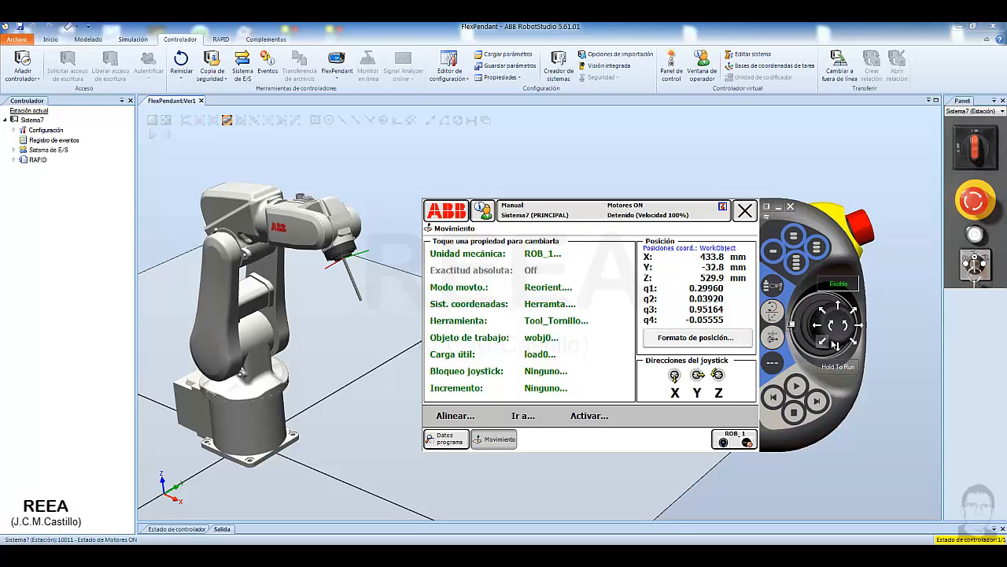
pyautogui.moveTo(852, 347); pyautogui.dragTo(821, 315)
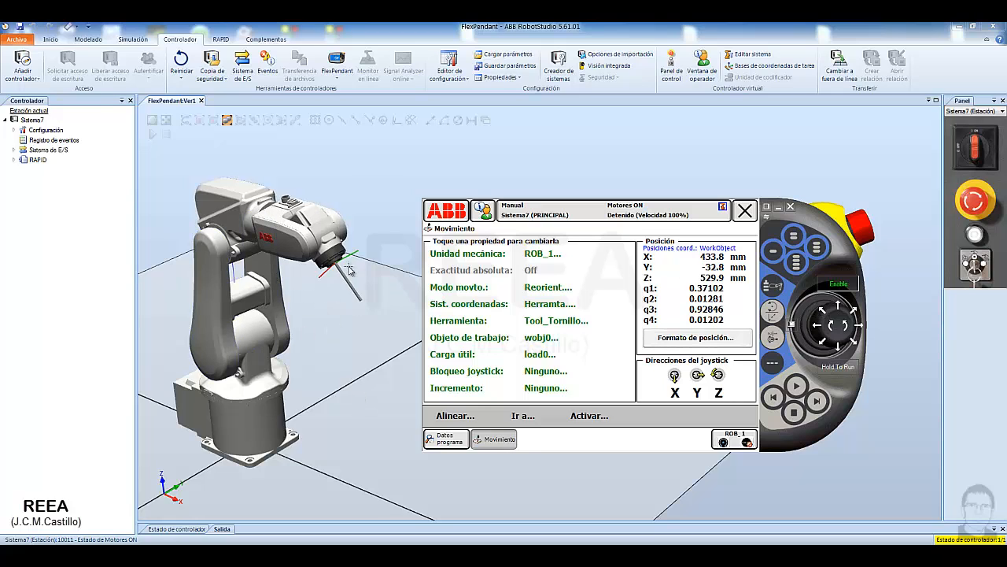